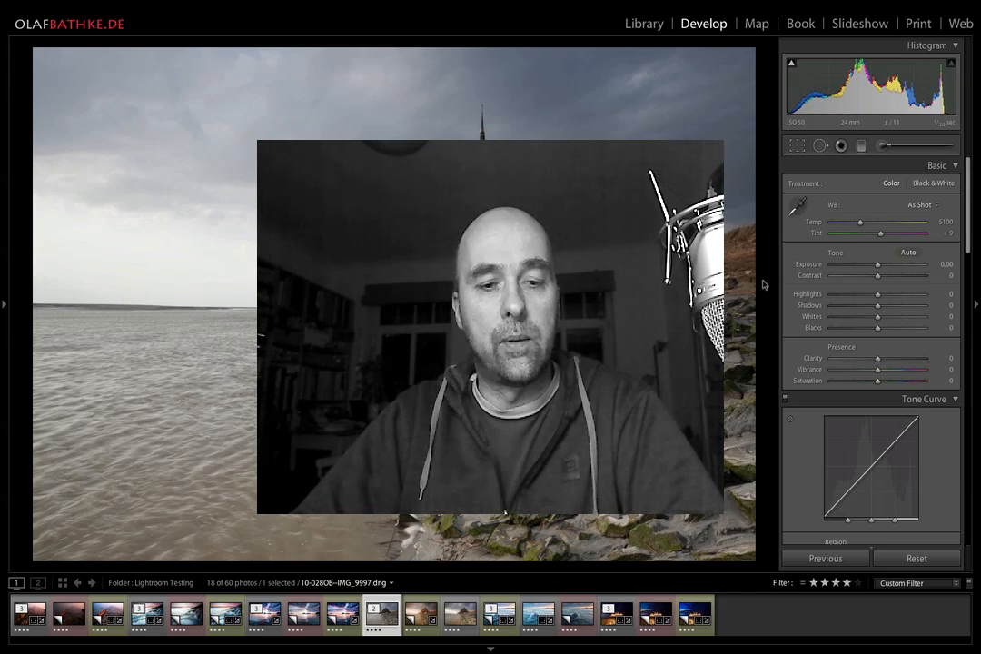
Step: Create a virtual copy of the Norwegian seascape 09-086OB--Norwegen09 - 0155.dng and update the copy to the current process version
mouse_move(491, 646)
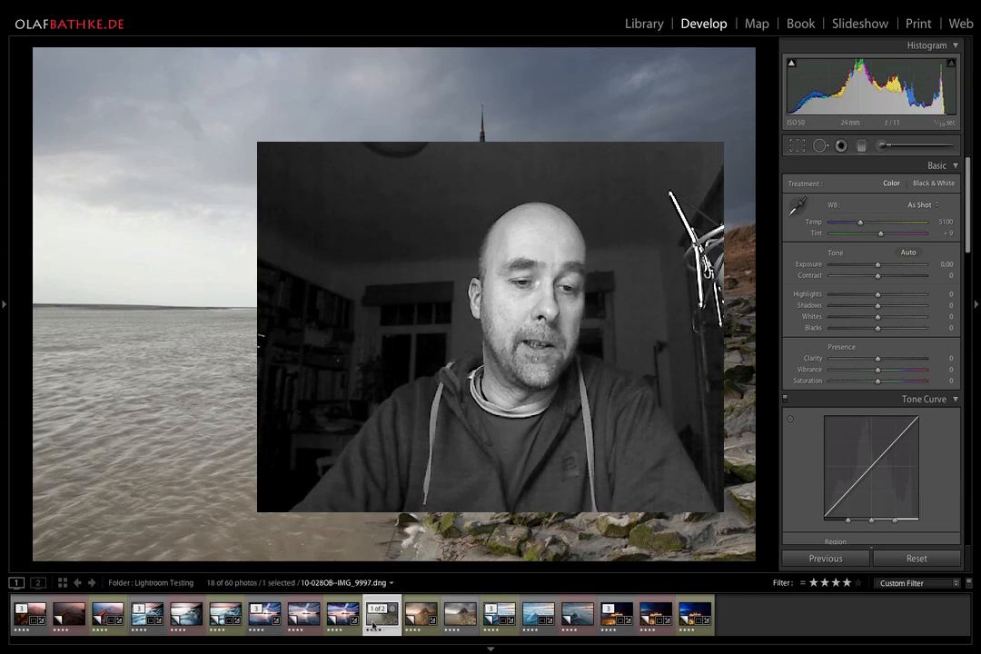
click(136, 621)
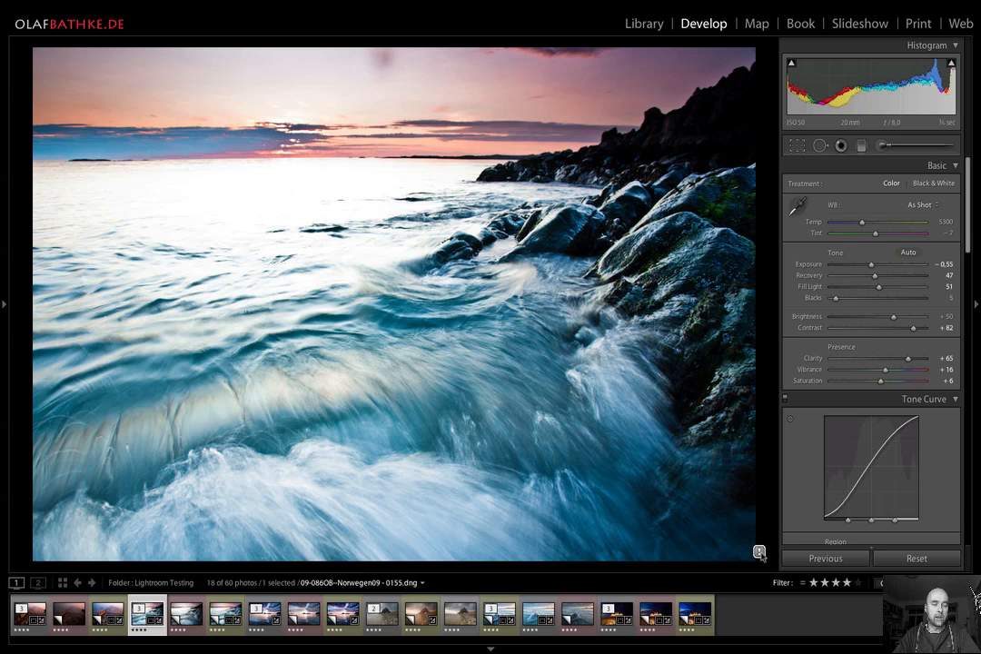
right_click(139, 624)
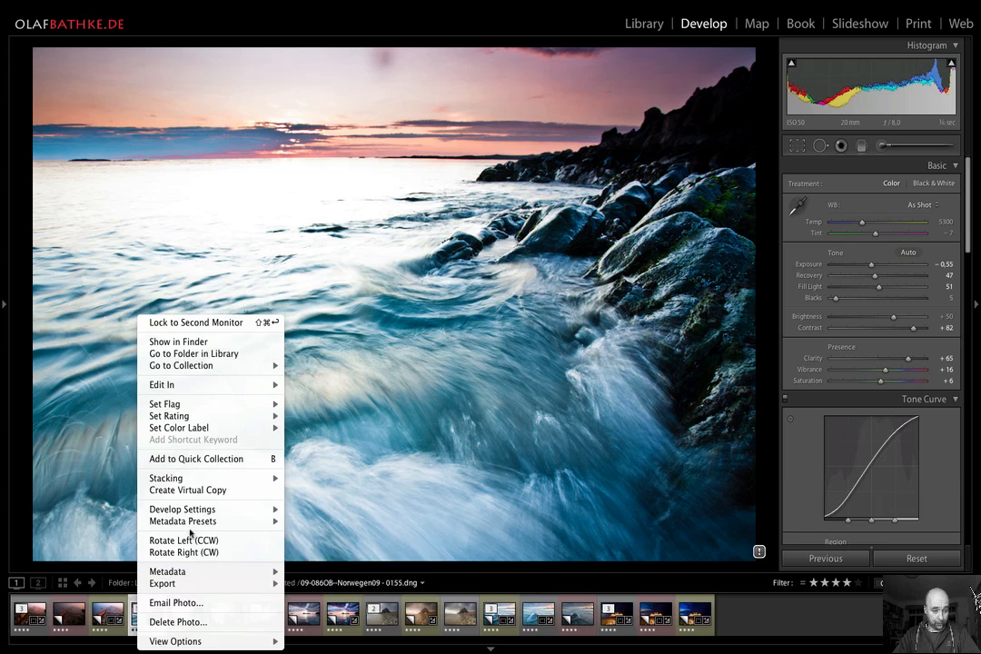
click(206, 490)
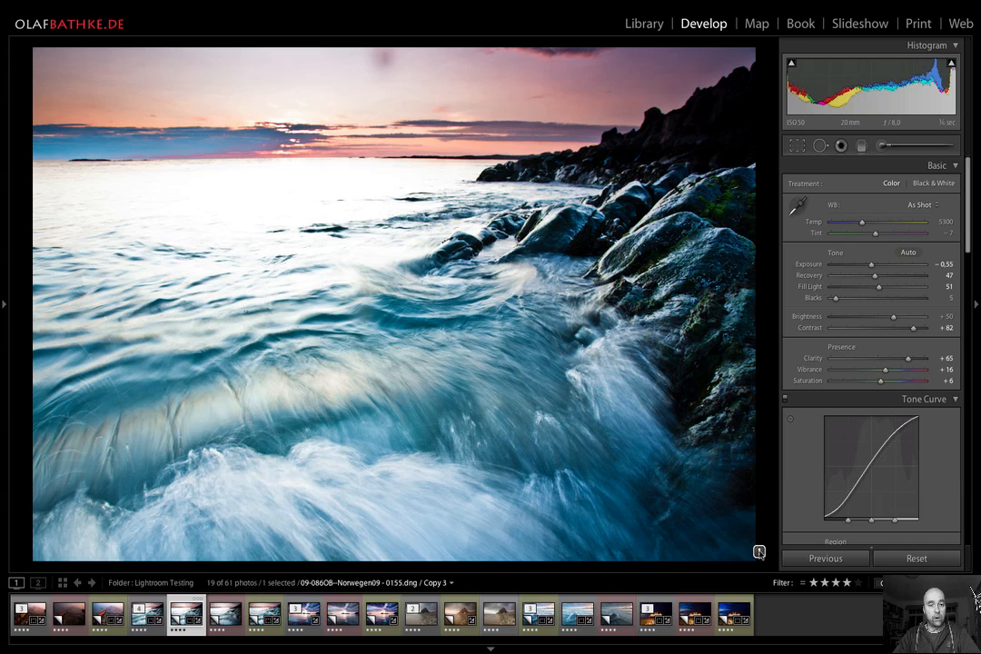
click(759, 555)
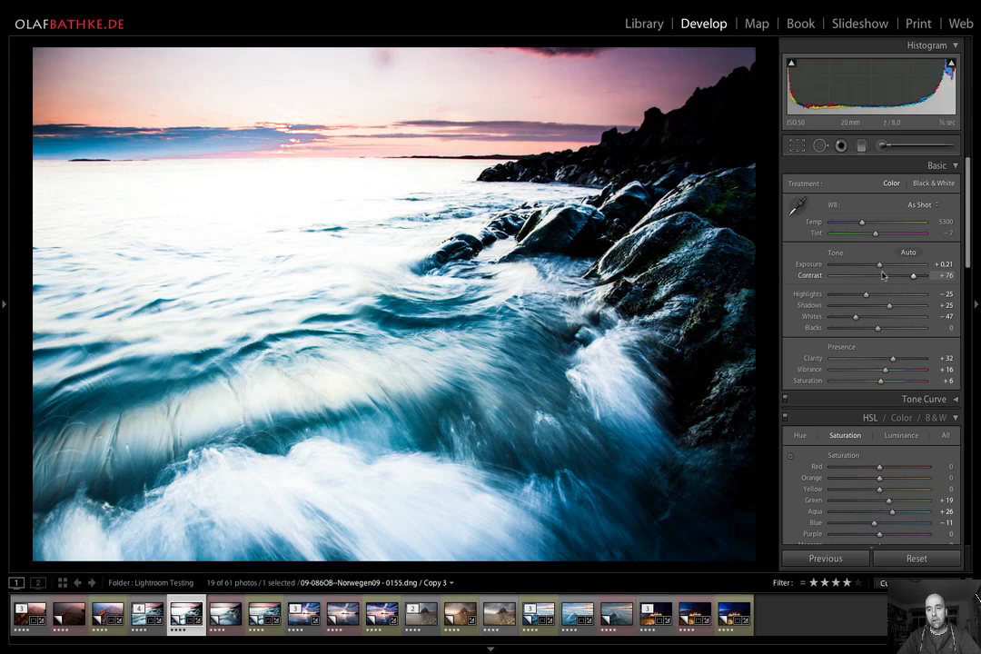
Step: Try an exposure of -0,61 on the original seascape using the histogram, and undo the change
mouse_move(490, 651)
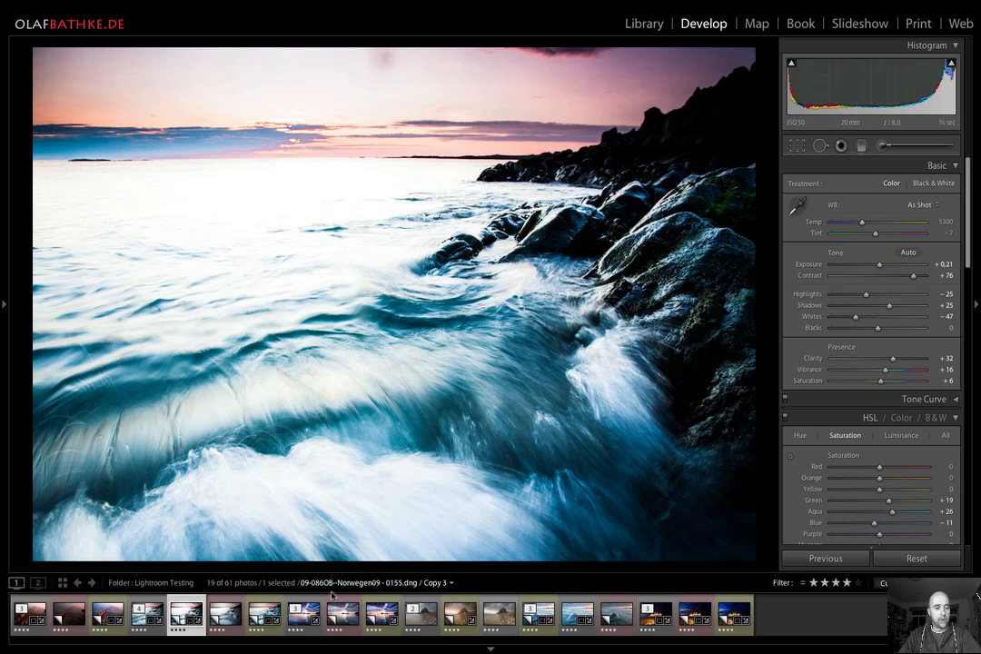
click(139, 621)
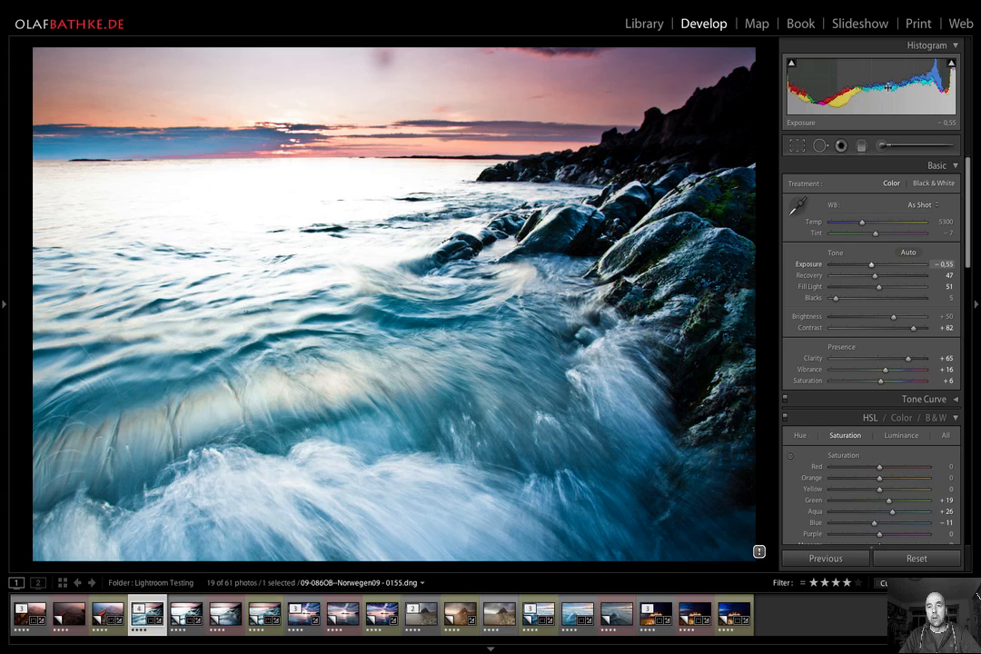
mouse_move(887, 88)
mouse_down()
mouse_move(905, 89)
mouse_move(874, 88)
mouse_move(899, 88)
mouse_move(887, 88)
mouse_up()
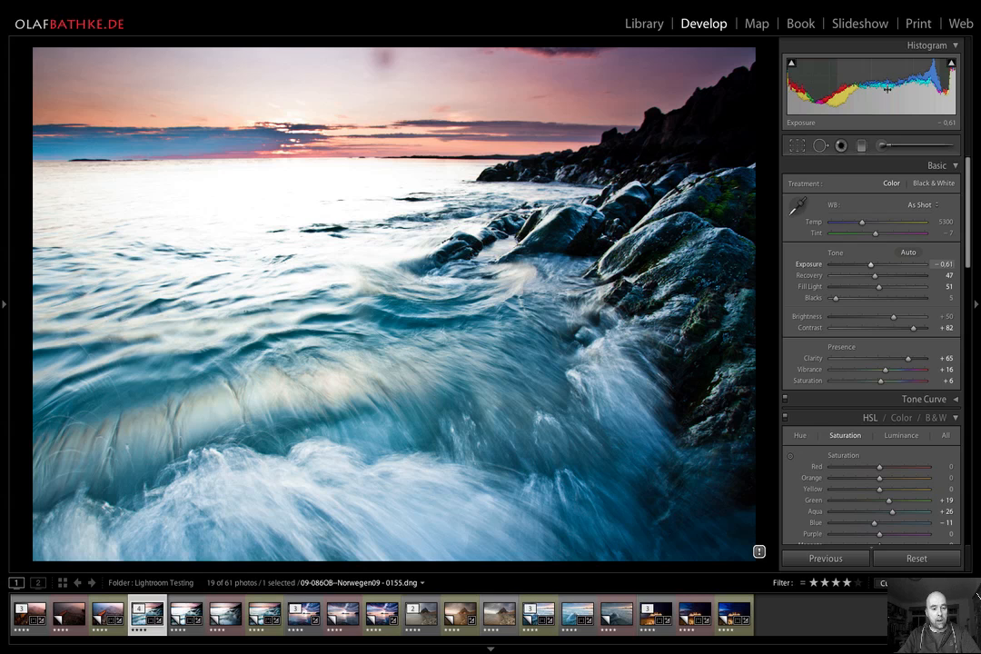
key(ctrl+z)
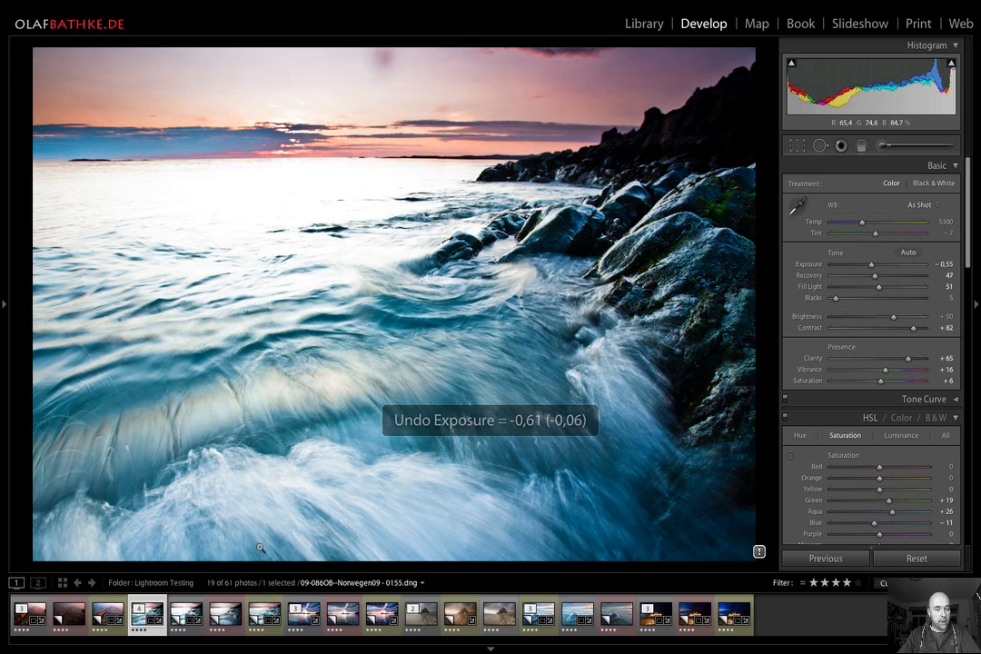
Step: Switch to Copy 3, try an exposure of +0,27 using the histogram, and undo the change
key(ctrl+apostrophe)
key(Right)
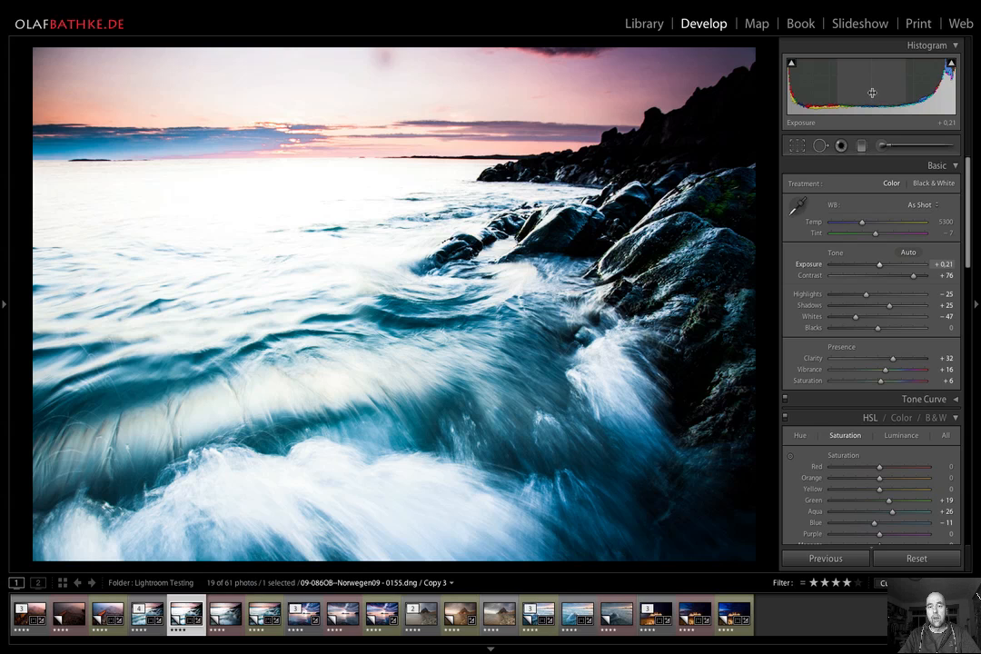
drag(872, 90, 879, 90)
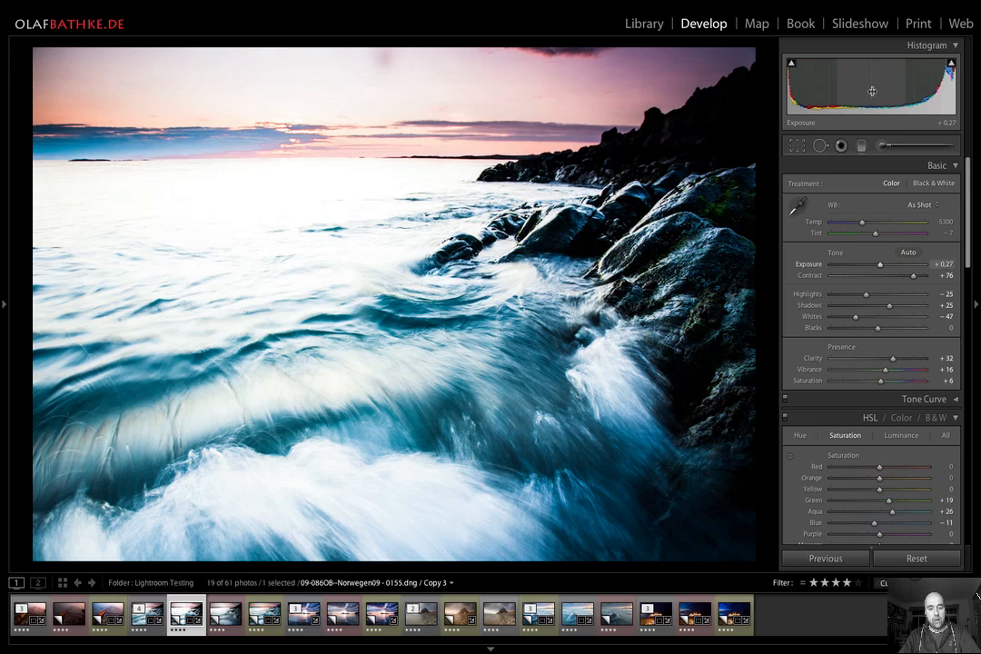
key(ctrl+z)
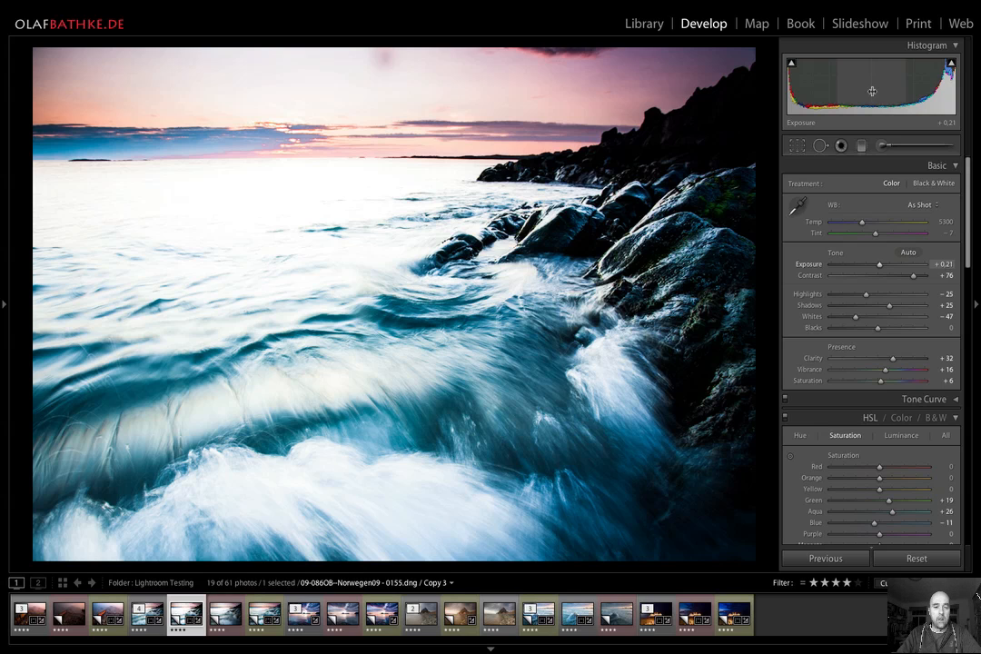
Step: Compare the basic tone settings of the original seascape with those of the converted Copy 3
click(138, 627)
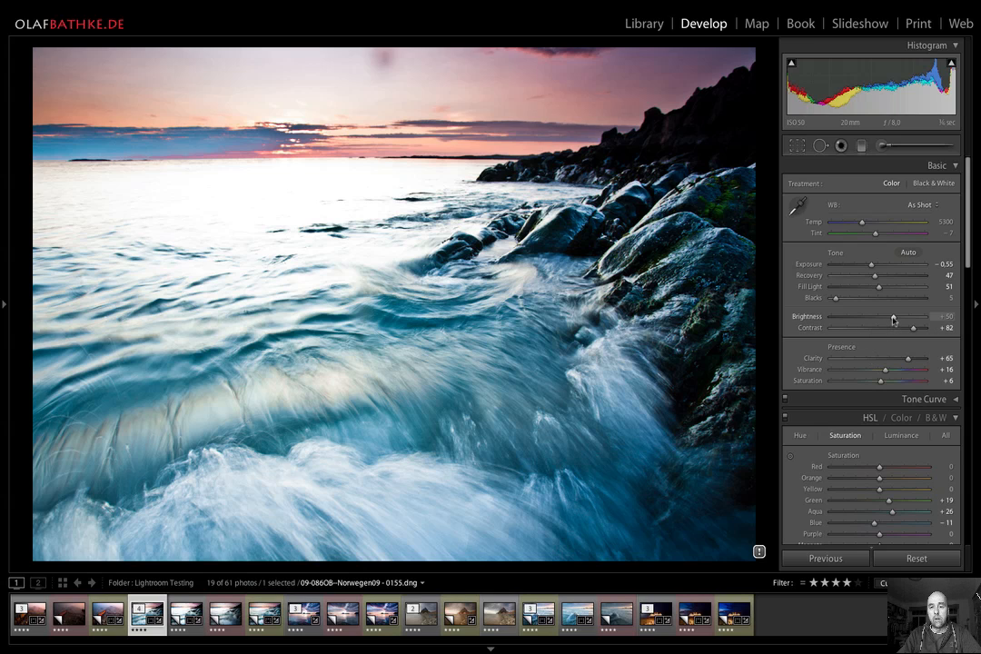
key(Right)
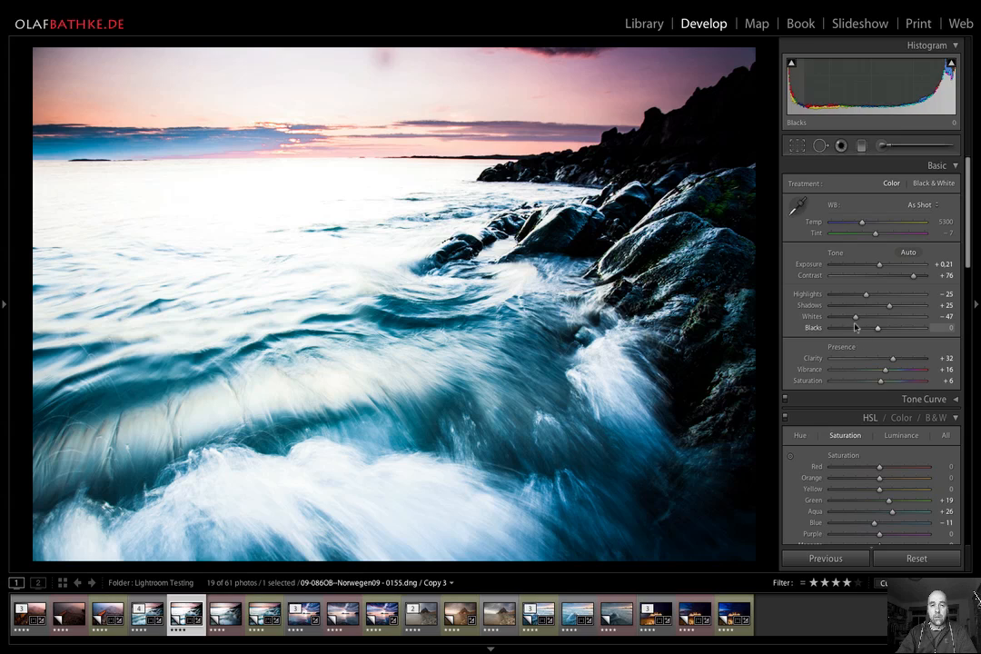
mouse_move(490, 650)
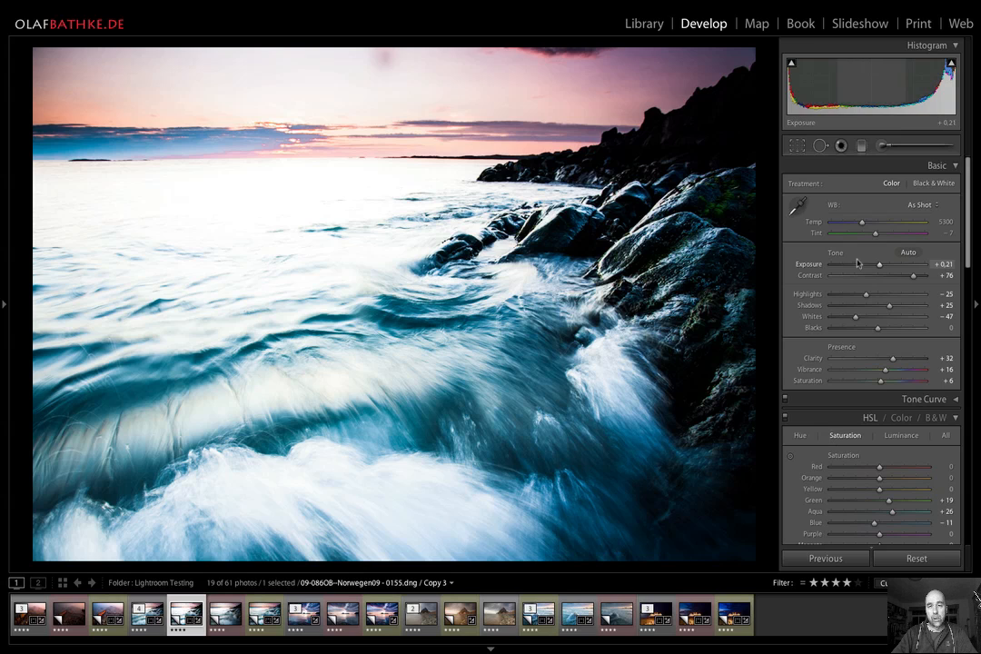
Step: View the Adjustment Brush settings, switch to the finished version Kopie 2, and close the brush to show its basic settings
click(880, 146)
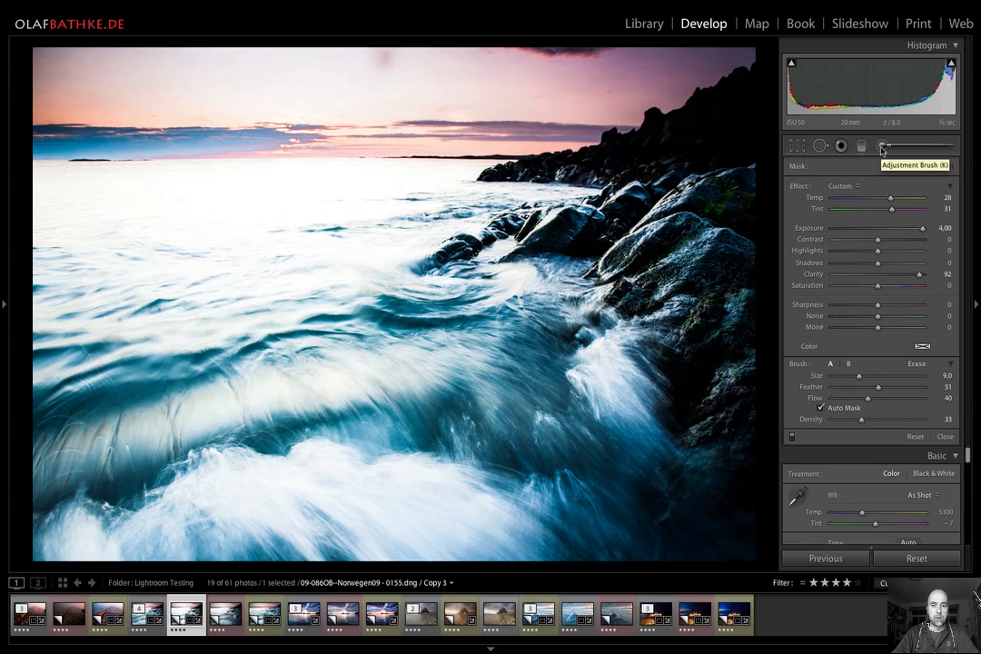
click(881, 147)
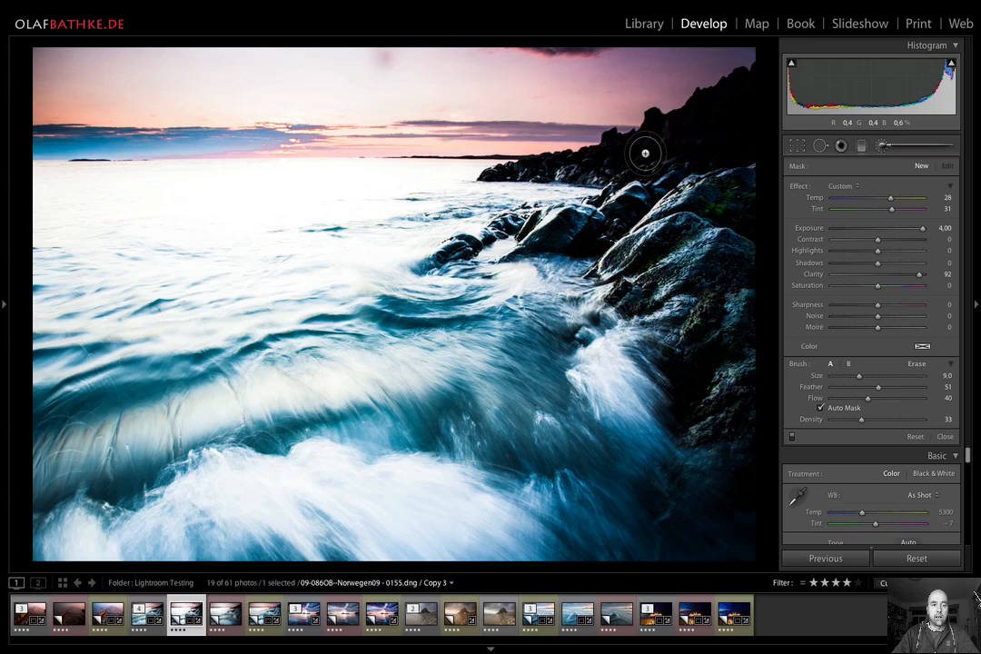
click(258, 621)
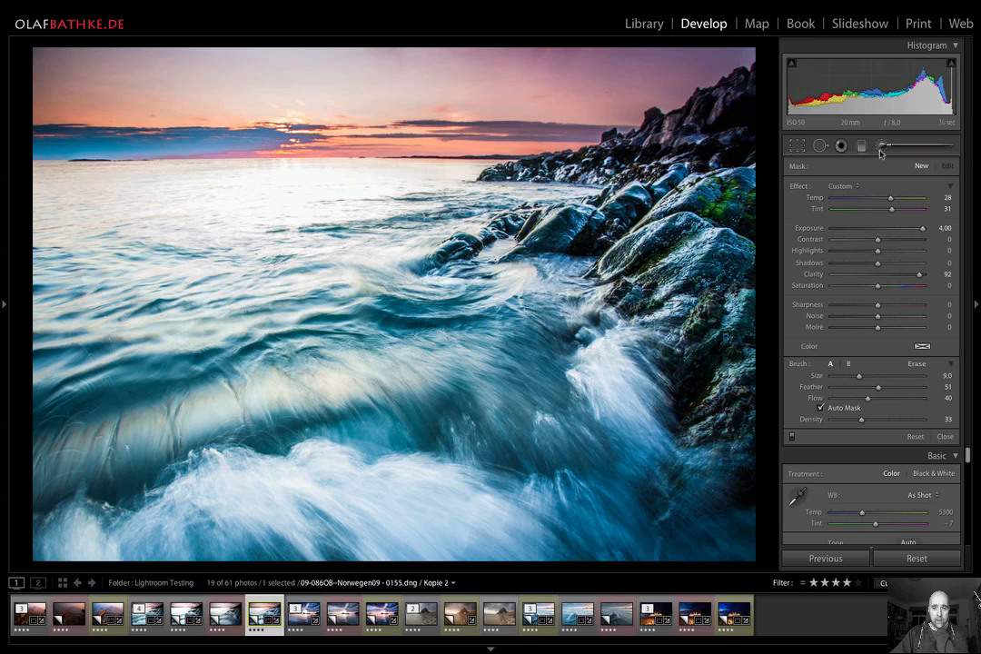
click(880, 153)
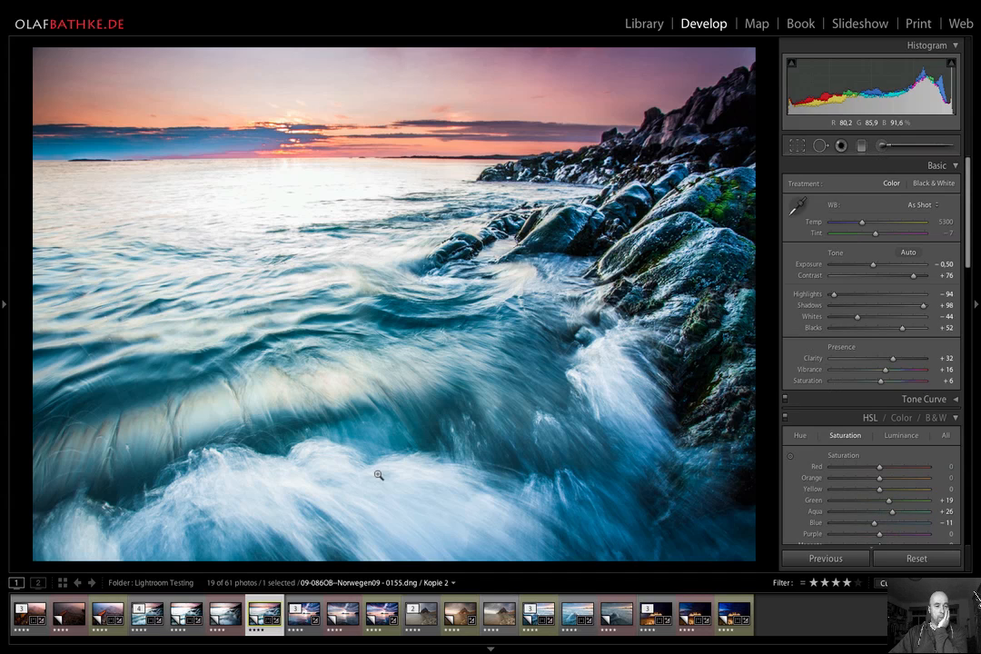
Step: Compare the original seascape with the finished version Kopie 2
click(148, 615)
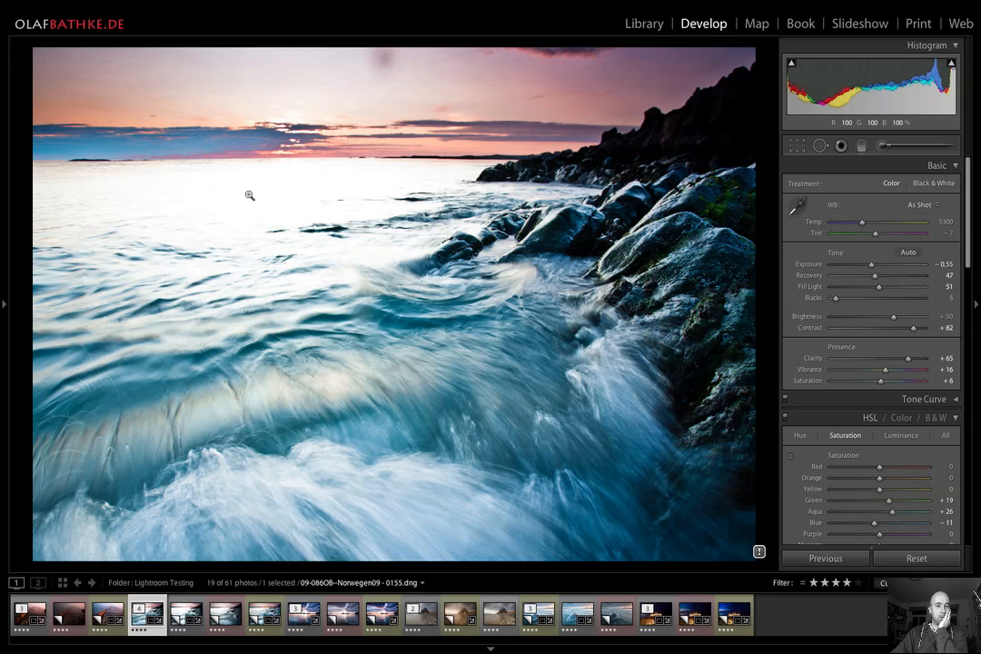
key(ctrl+apostrophe)
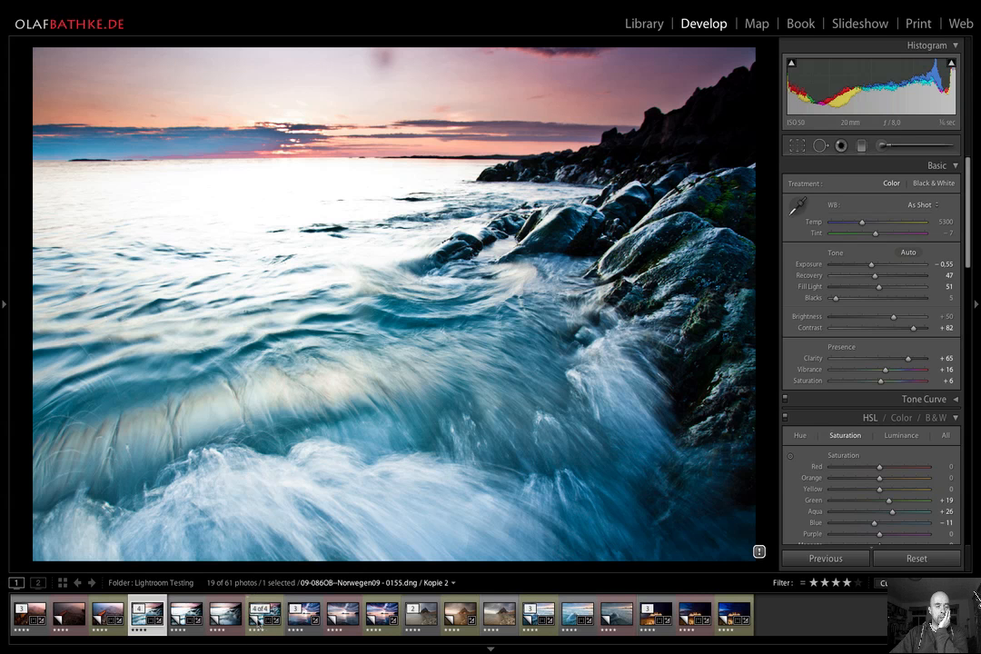
click(259, 619)
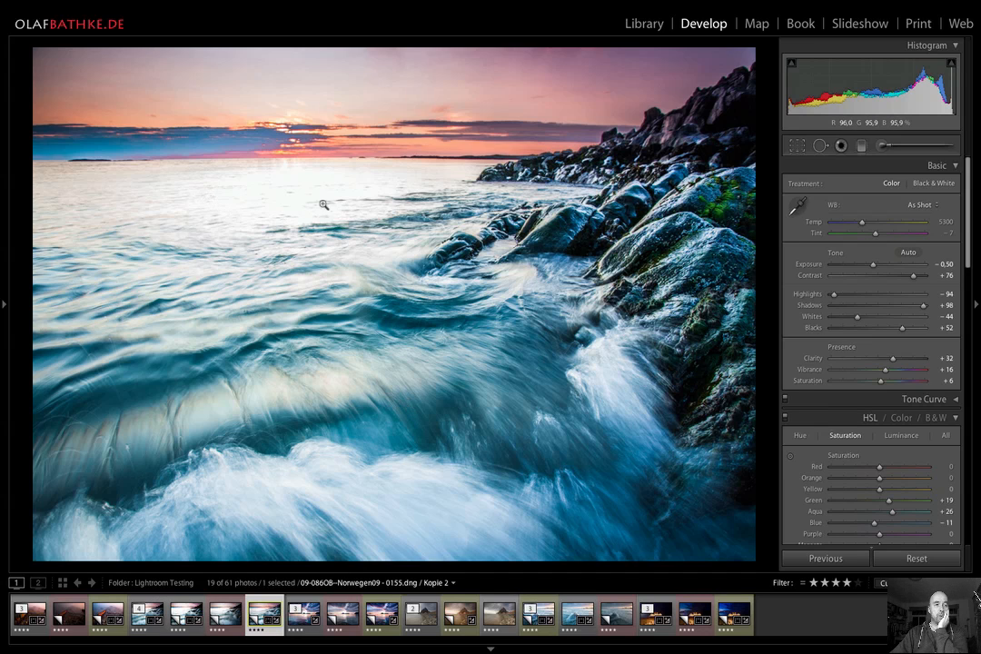
Step: Activate the Adjustment Brush on Kopie 2 and examine the existing masks, including the dark rocks up close
click(879, 148)
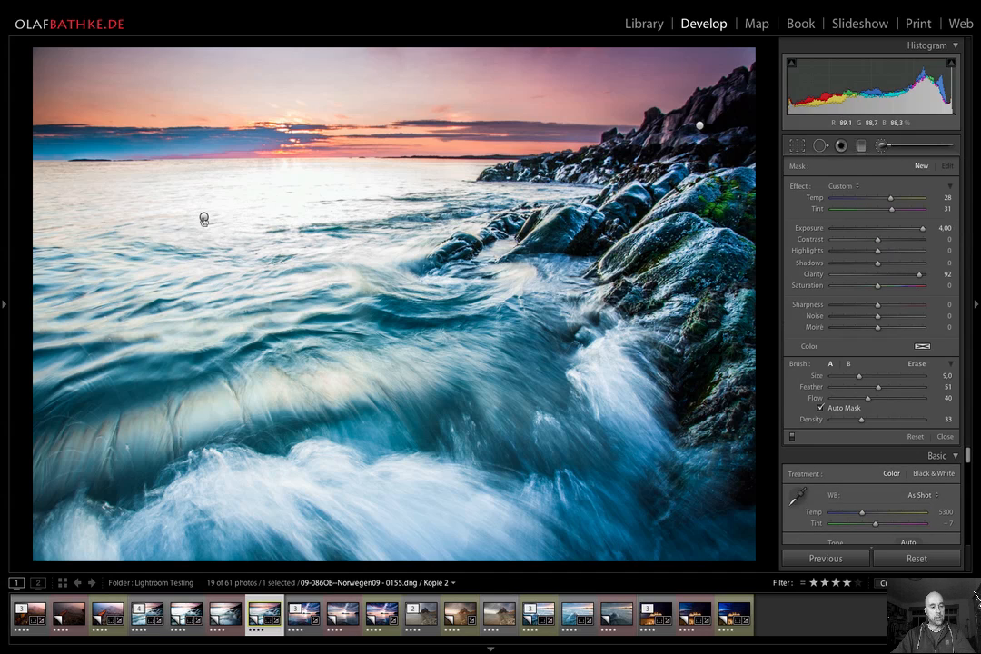
mouse_move(204, 219)
key(alt)
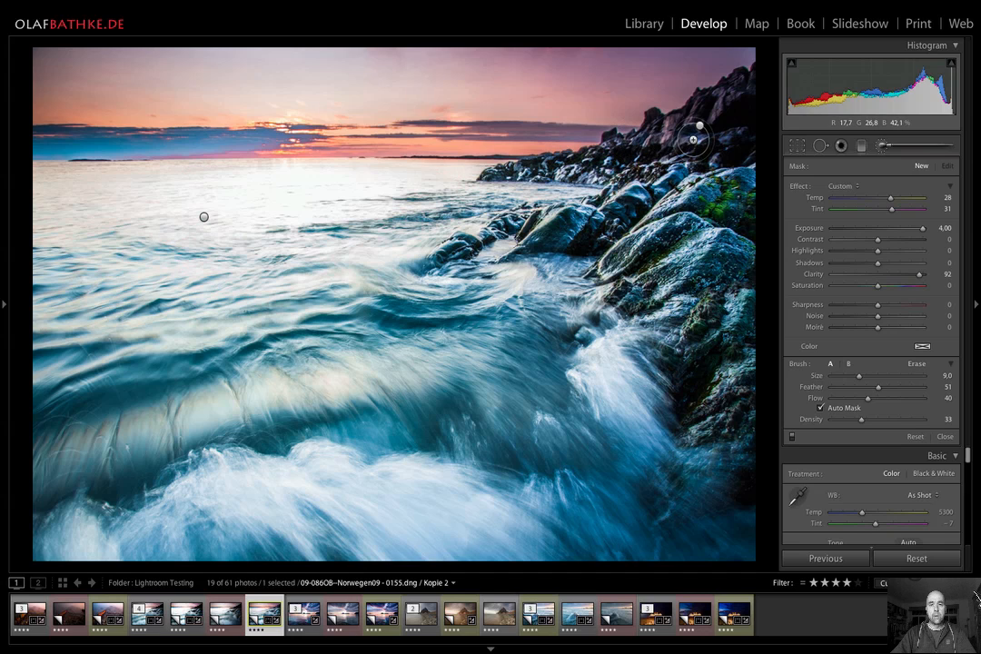
mouse_move(699, 127)
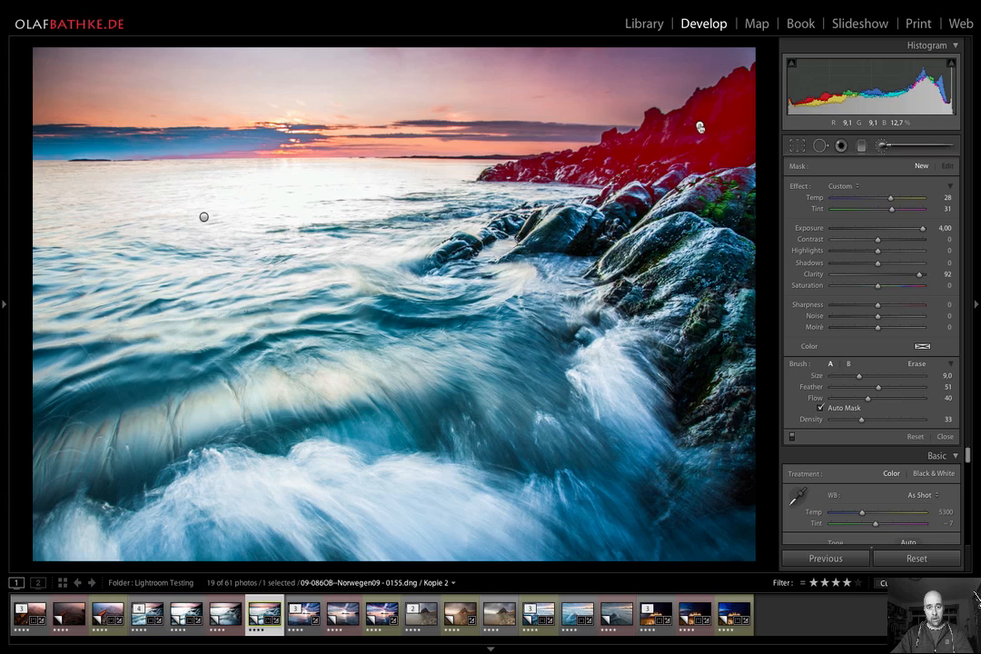
key(z)
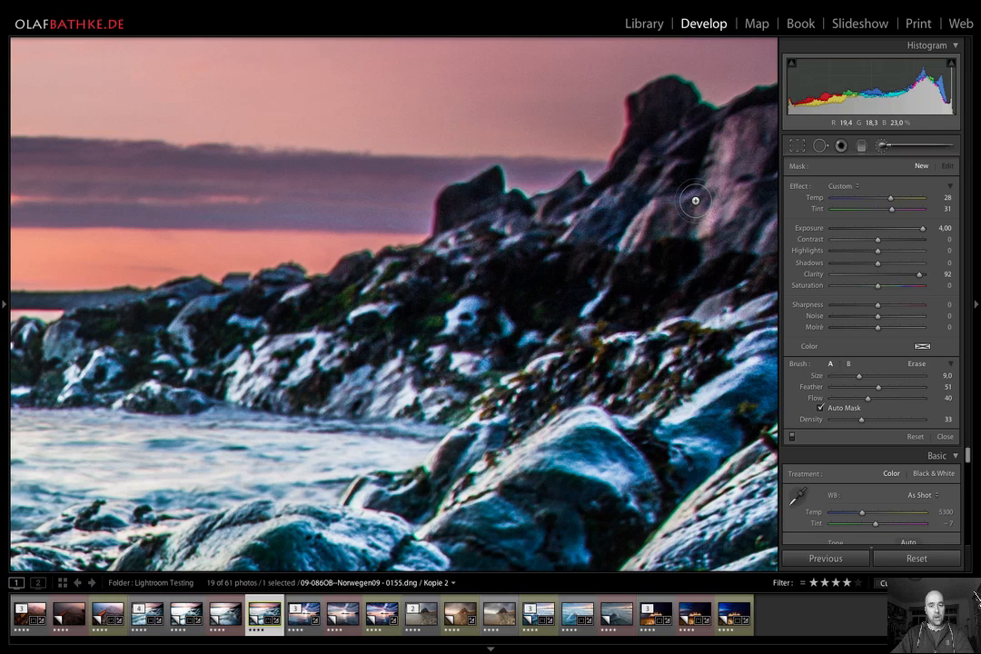
key(z)
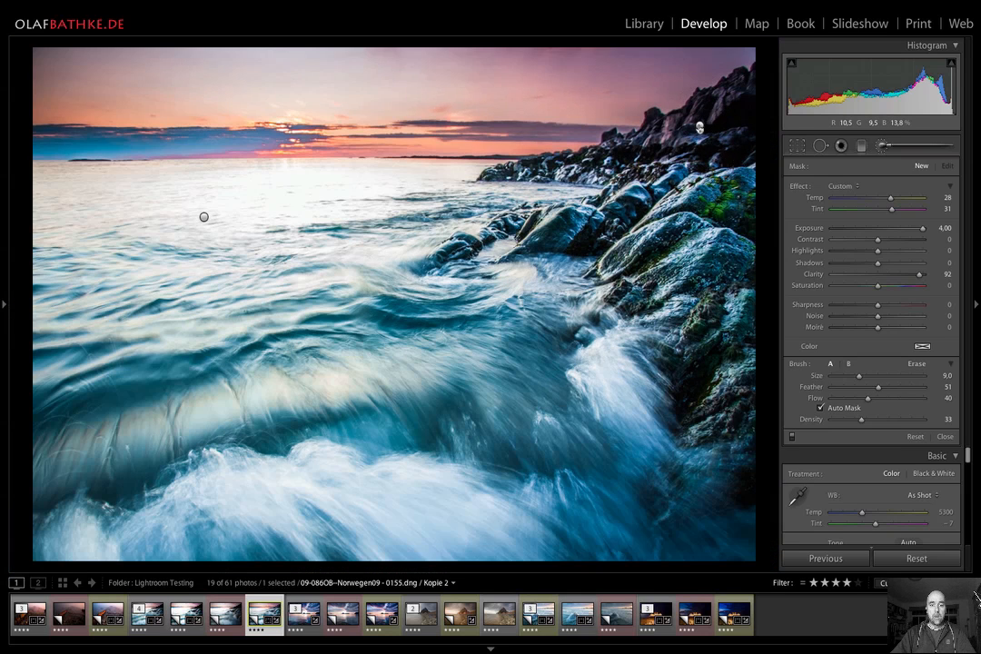
Step: Compare Kopie 2 without and with its brush adjustments, and against the original seascape
click(790, 438)
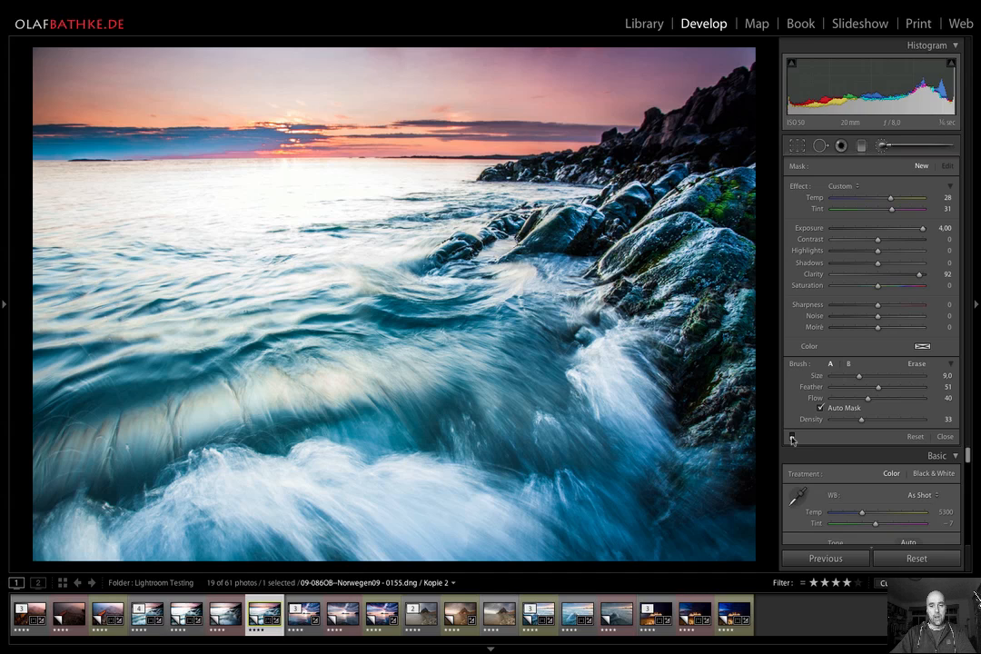
click(791, 438)
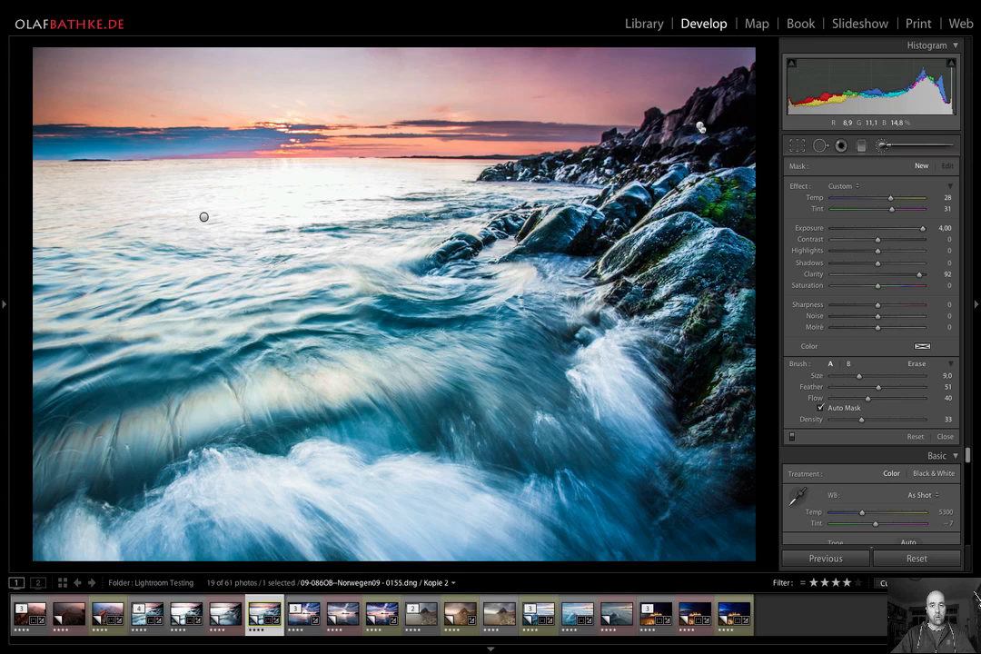
key(alt)
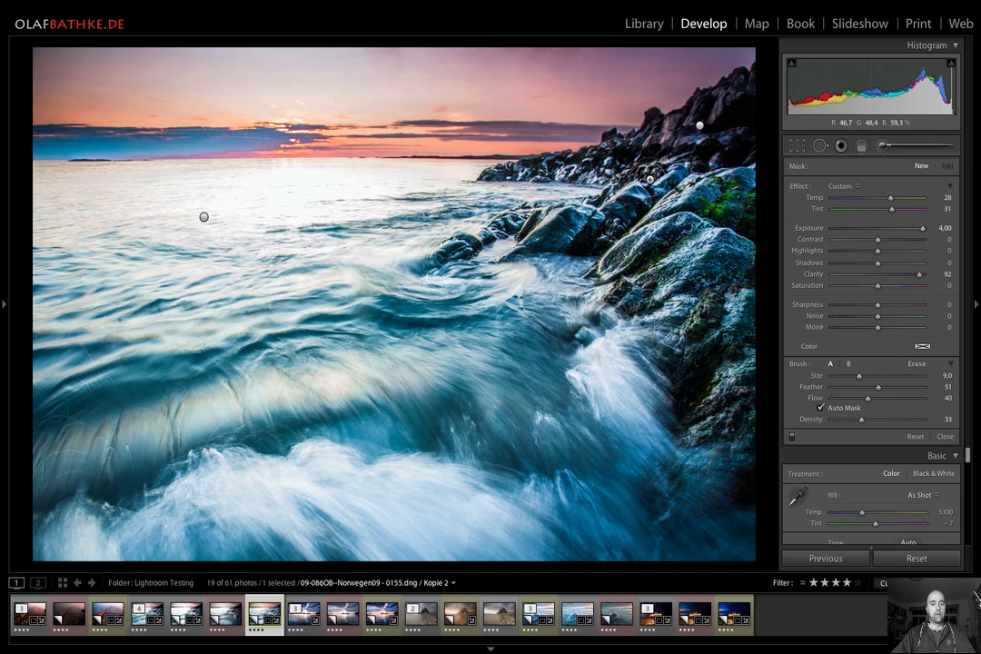
click(139, 622)
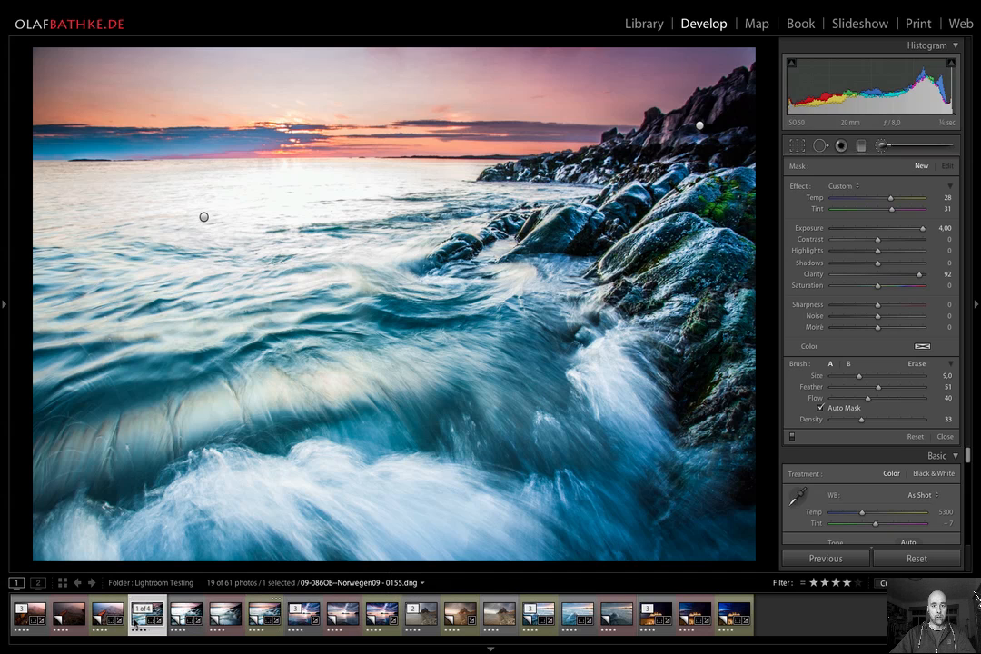
click(264, 623)
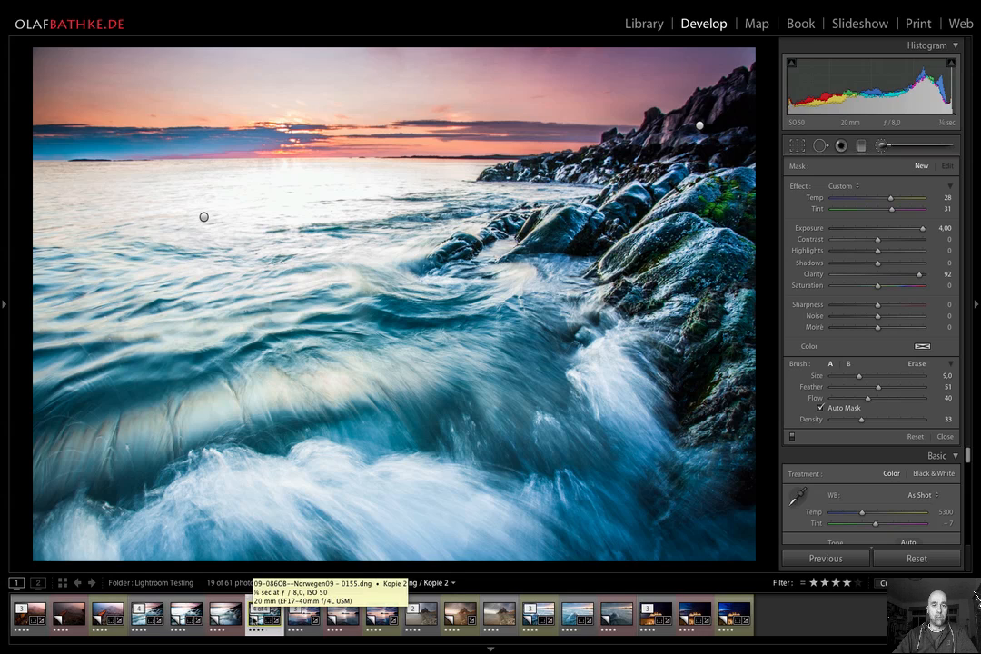
Step: Open the abbey photo 10-028OB--IMG_9997.dng, view it with the filmstrip hidden, and restore the filmstrip
click(415, 624)
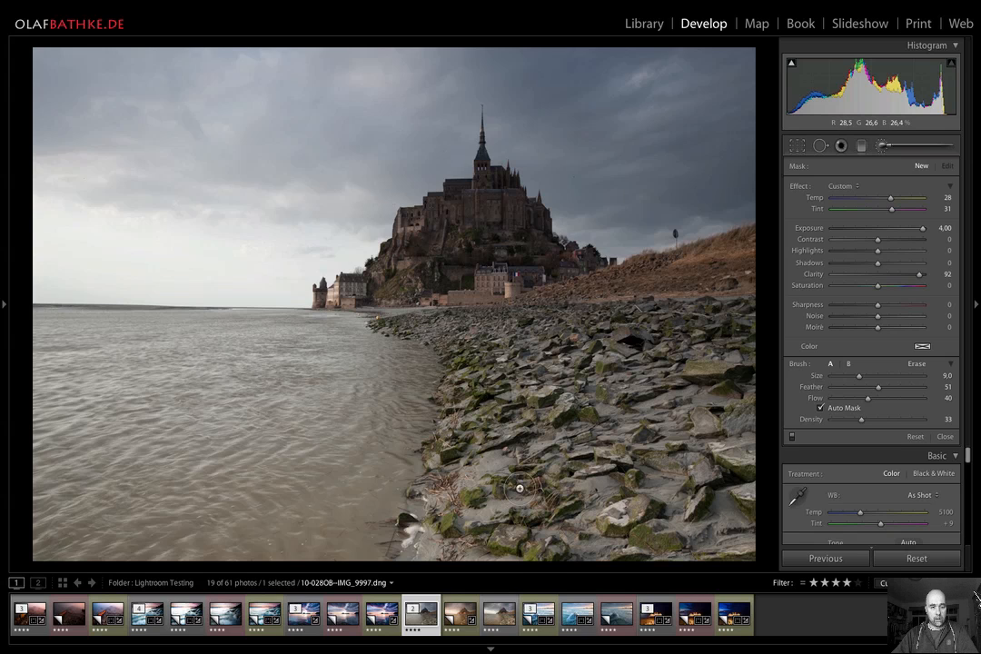
key(F6)
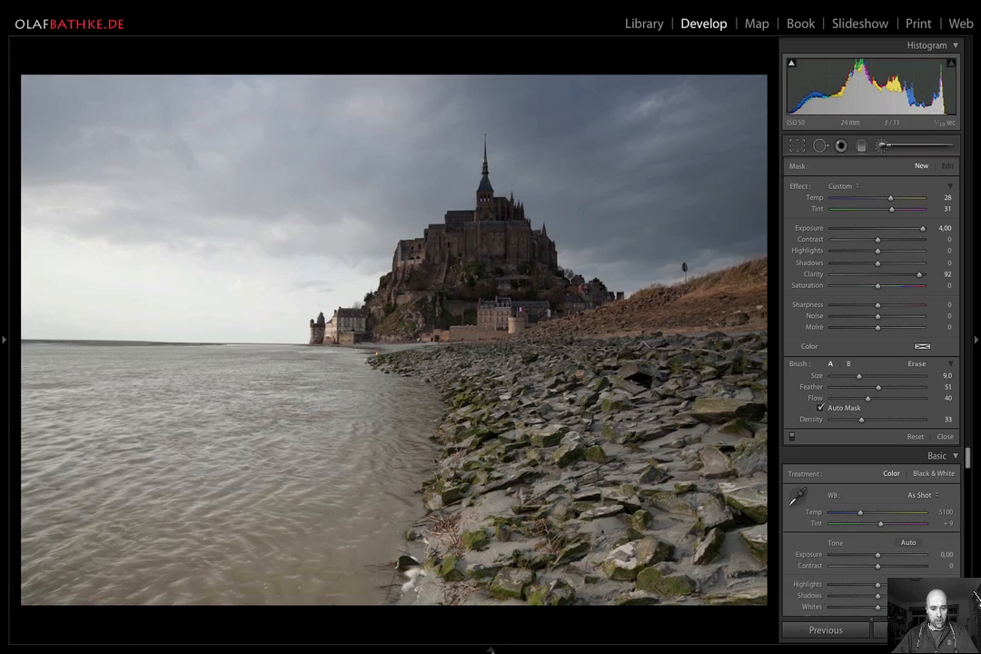
click(490, 650)
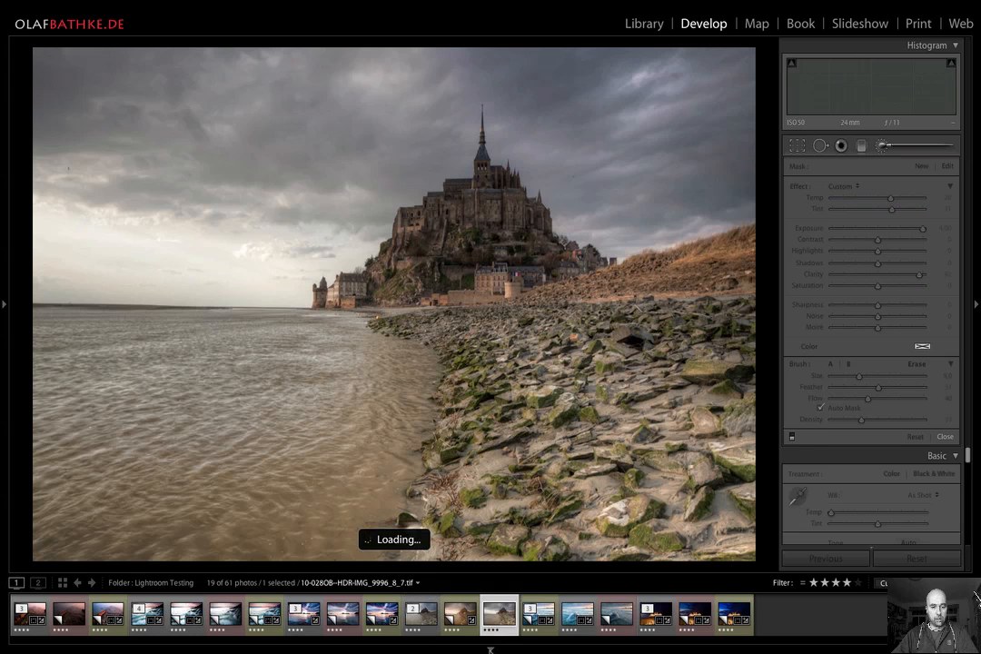
Step: Hide the filmstrip and examine the Adjustment Brush mask on the abbey, both across the whole photo and up close
click(491, 648)
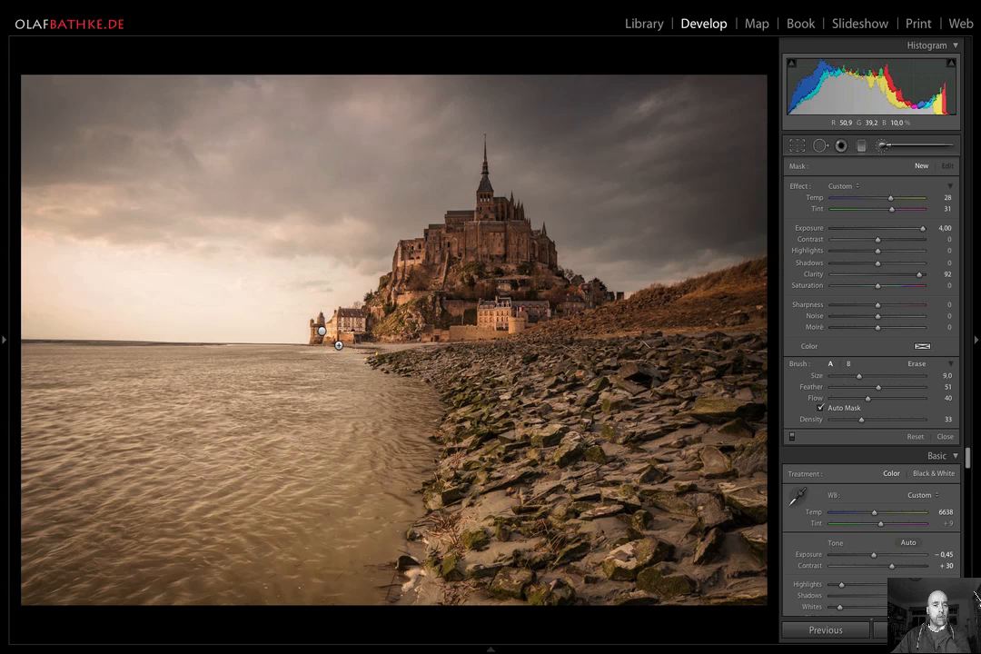
mouse_move(321, 333)
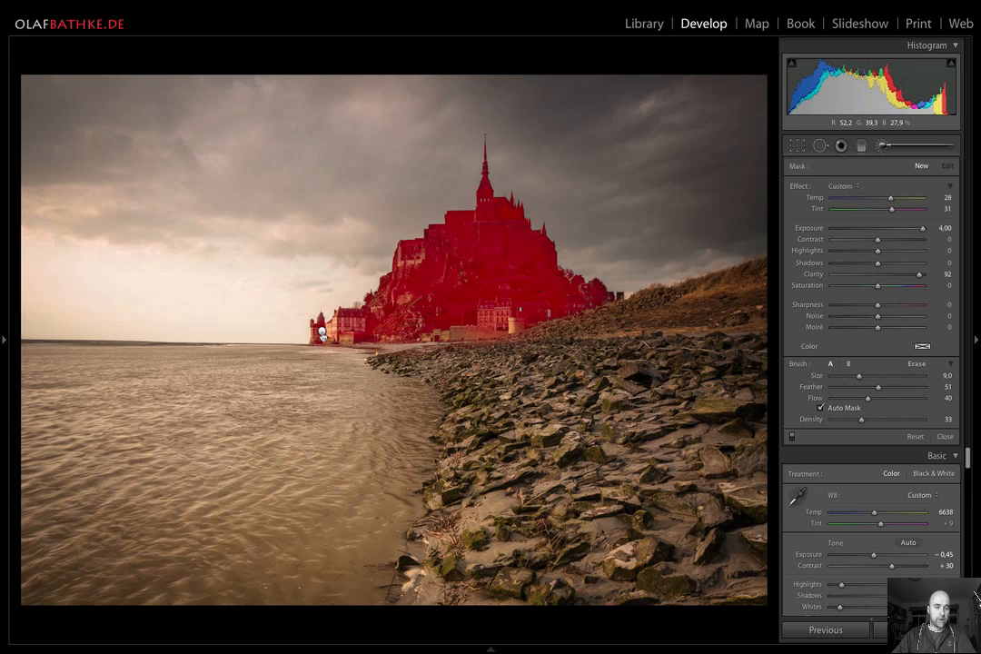
key(z)
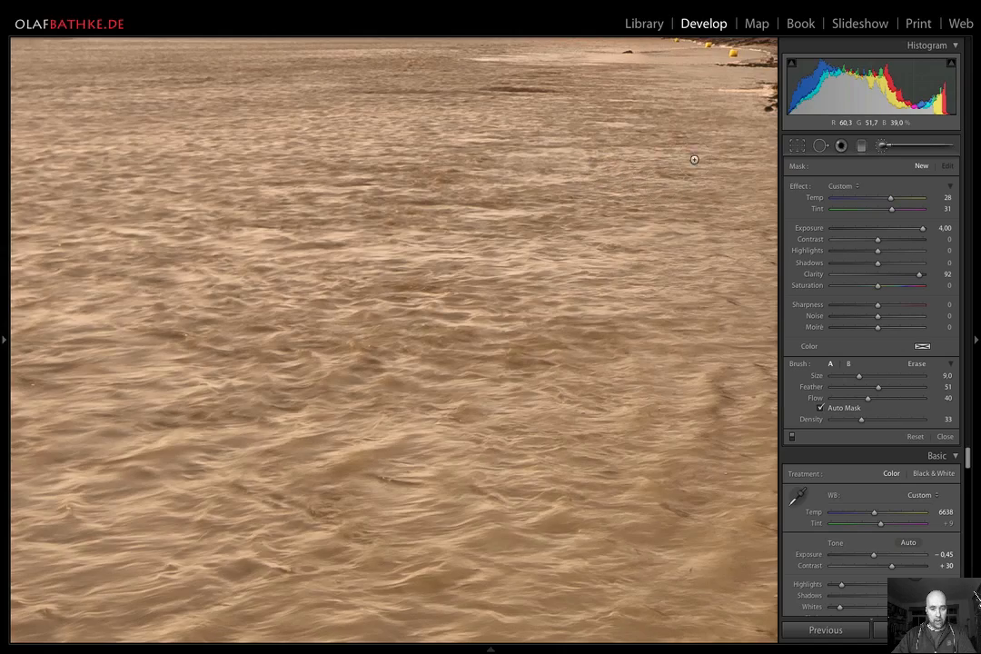
drag(694, 159, 410, 528)
drag(633, 225, 485, 385)
mouse_move(142, 504)
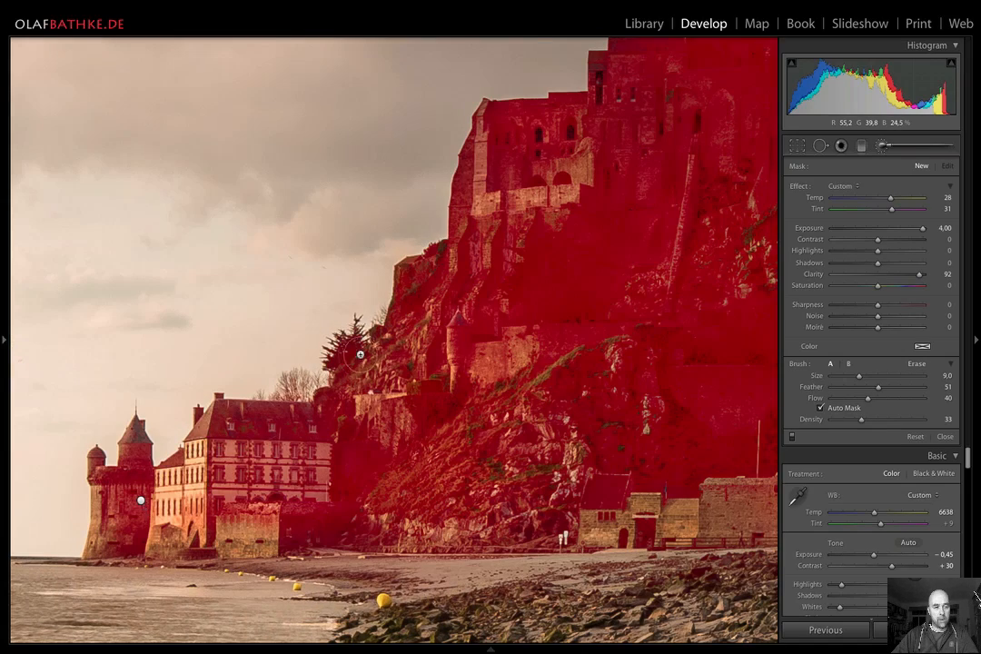
key(z)
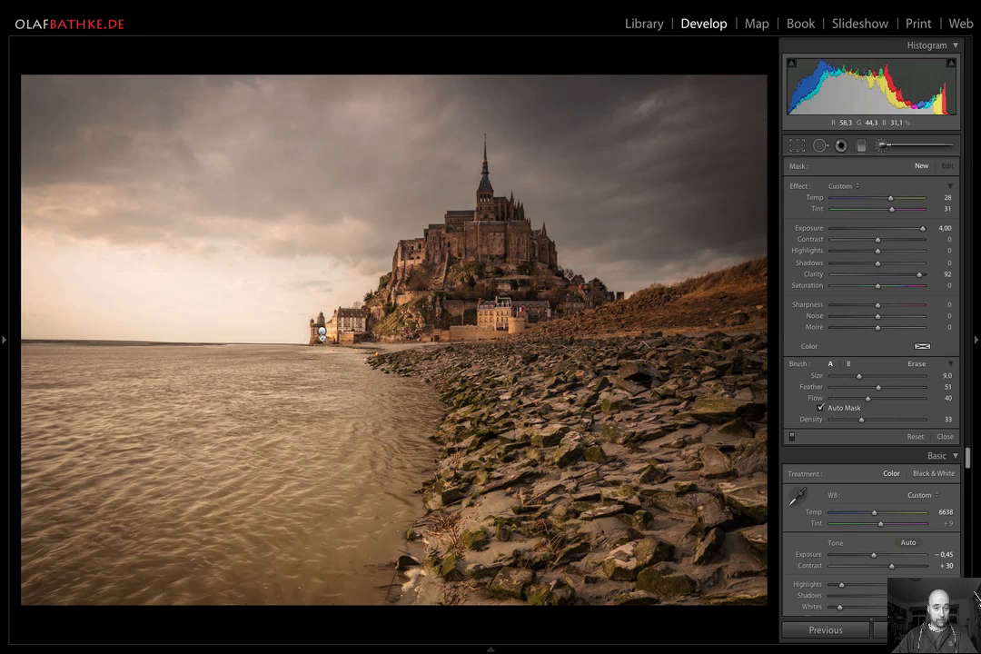
Step: Compare the unedited version of the icy seascape 11-010OB-x-IMG_2103.dng with the edited original and with Kopie 2
mouse_move(495, 649)
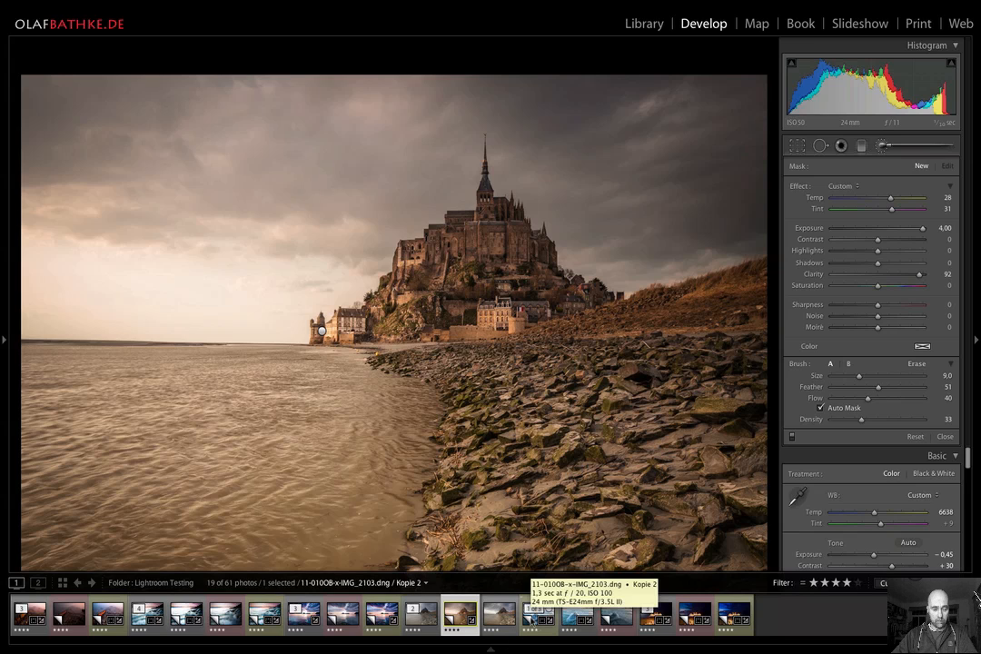
click(578, 613)
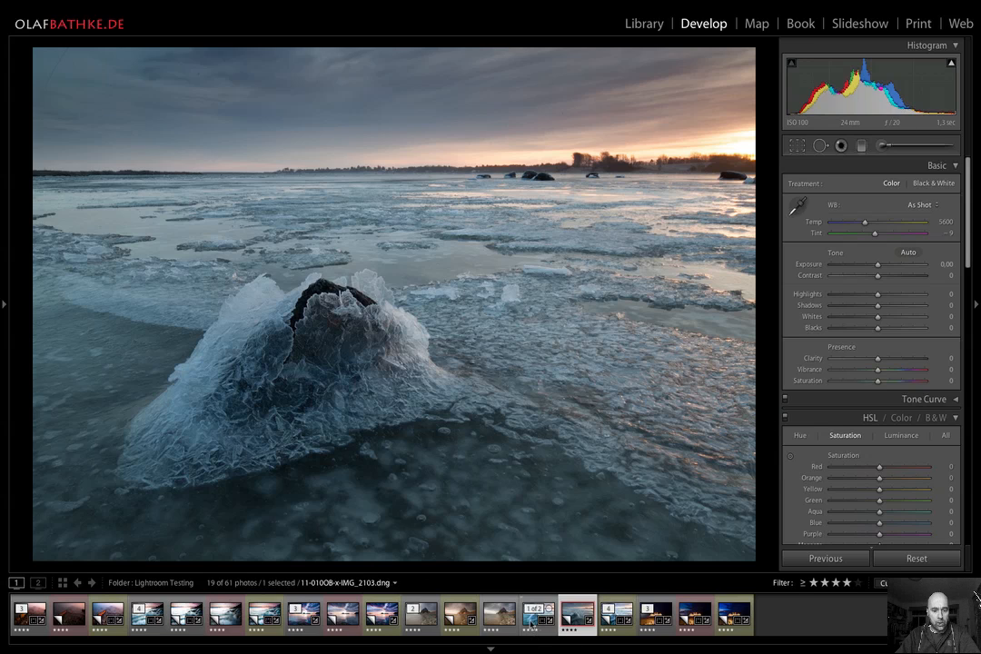
click(533, 621)
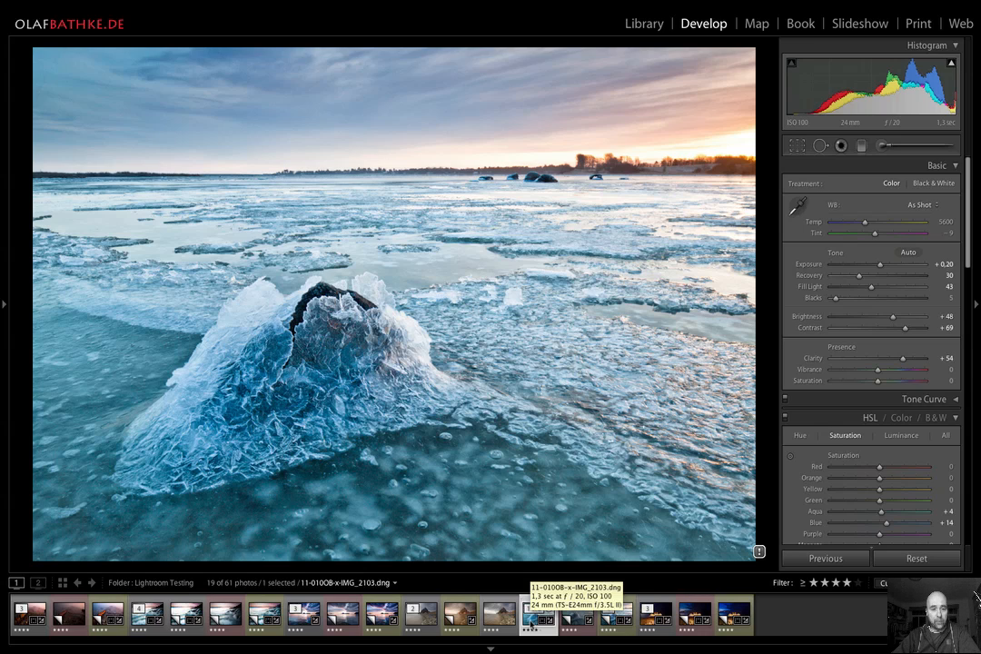
key(super+apostrophe)
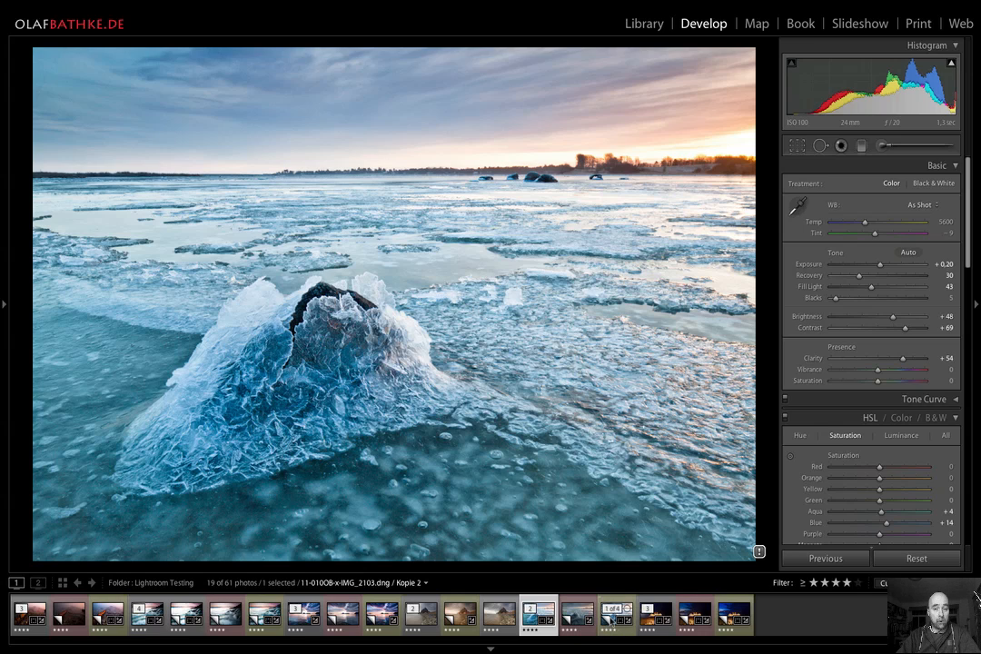
click(617, 614)
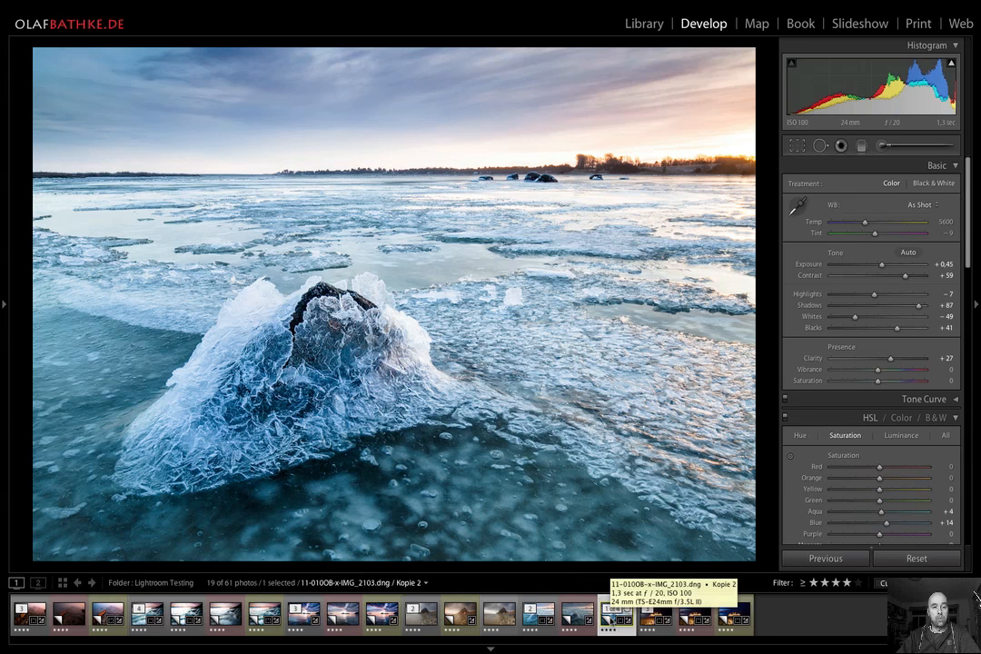
Step: Activate the Adjustment Brush on the icy seascape's Kopie 2 and examine the adjustments at the horizon and the ice-covered rock
click(880, 149)
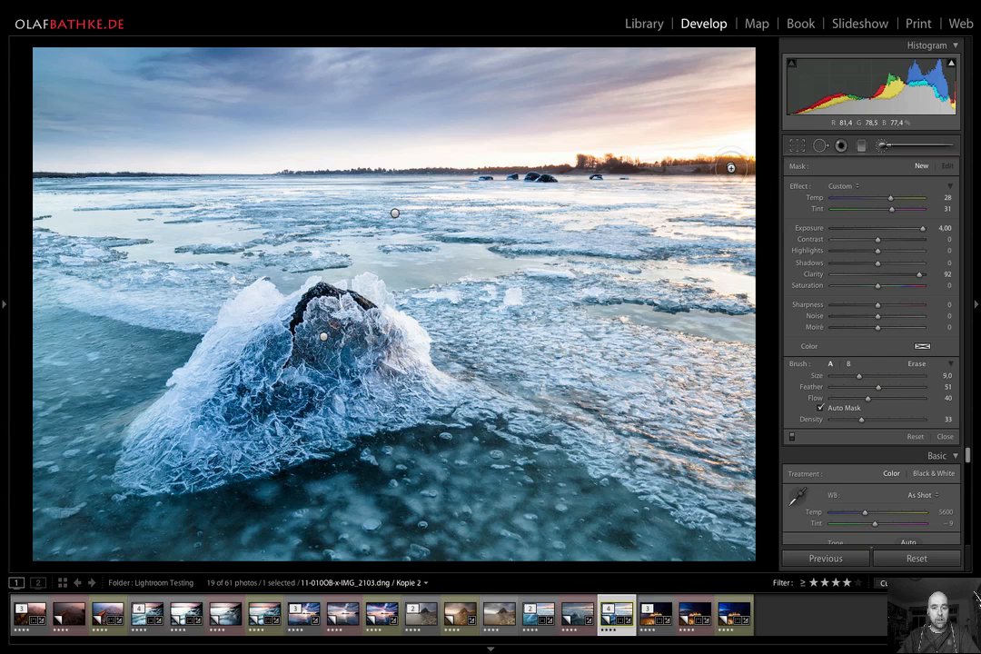
key(alt)
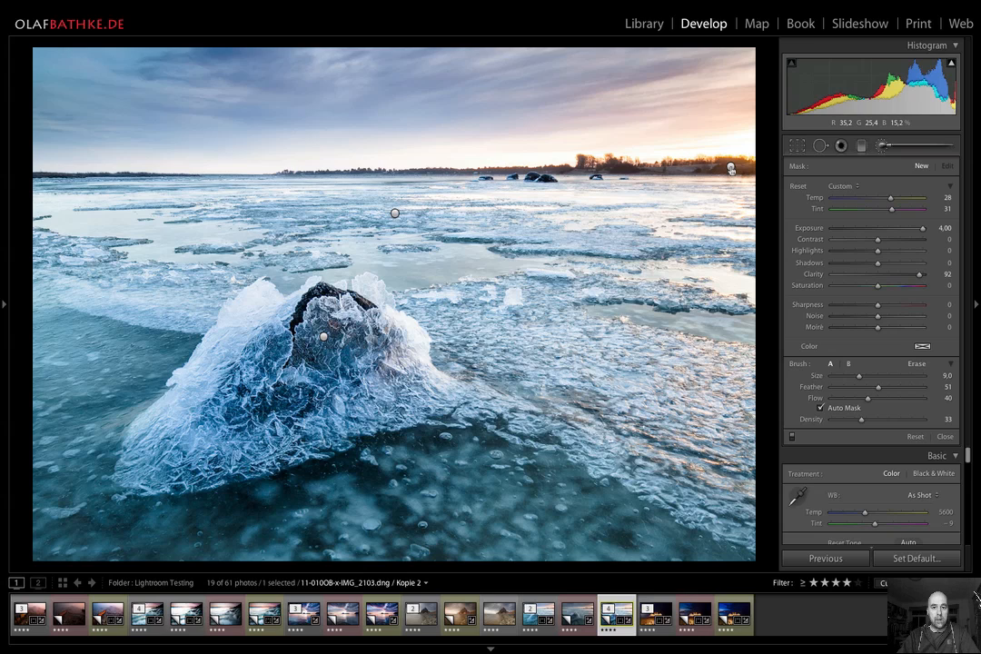
mouse_move(731, 169)
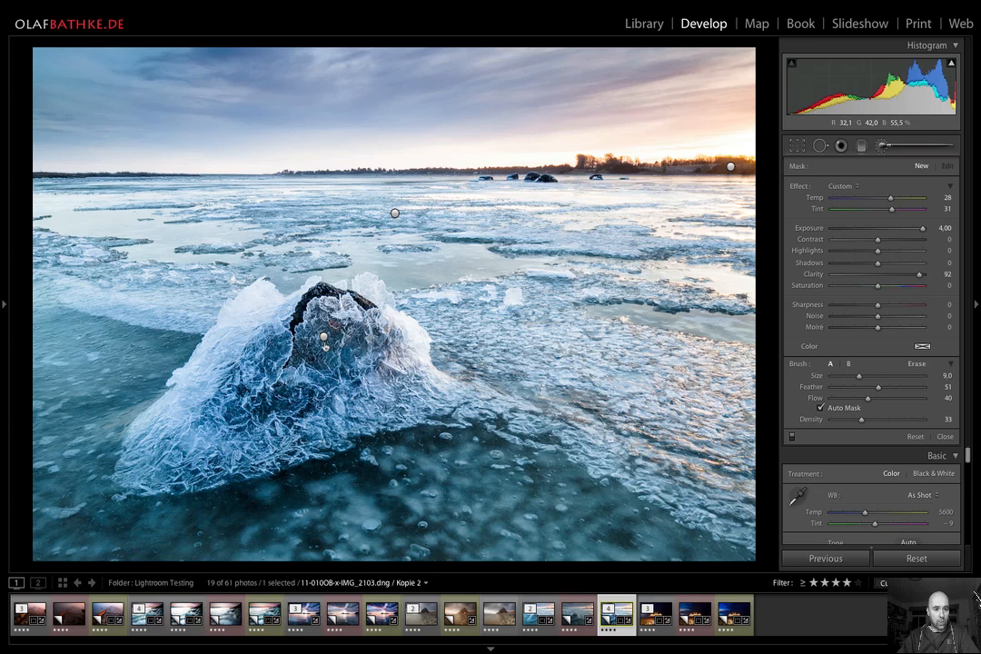
mouse_move(324, 338)
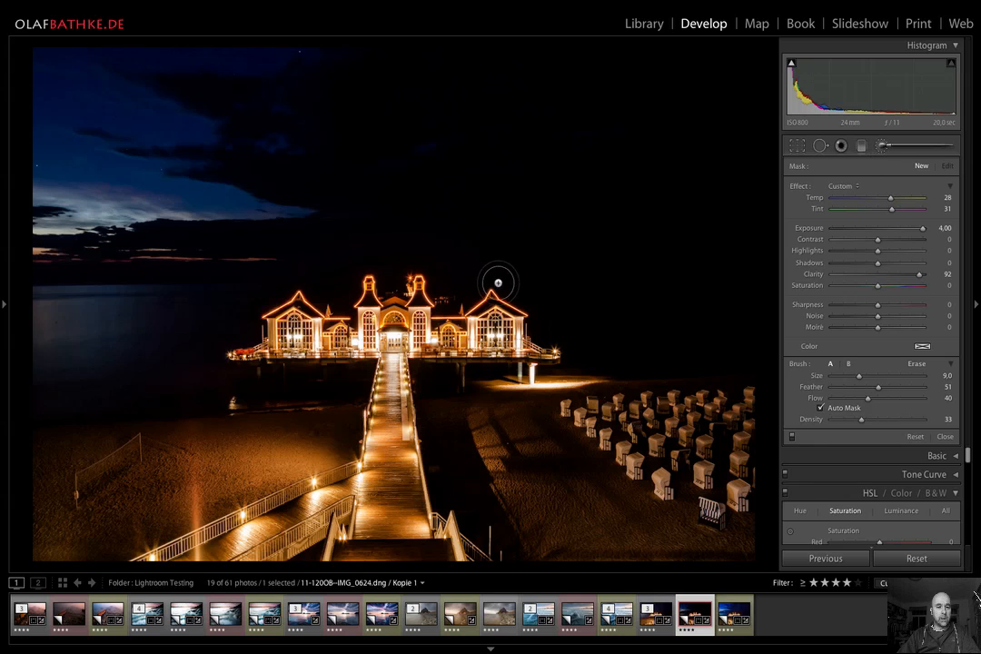
Step: Examine the illuminated pier building up close in Kopie 1 and in the original 11-120OB--IMG_0624.dng
key(z)
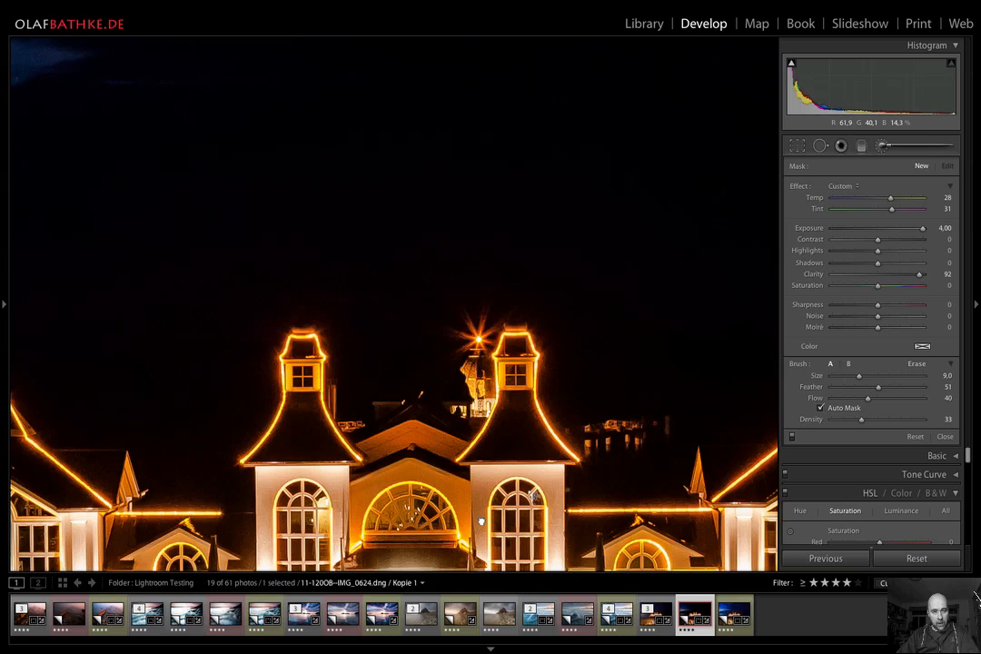
drag(482, 522, 459, 347)
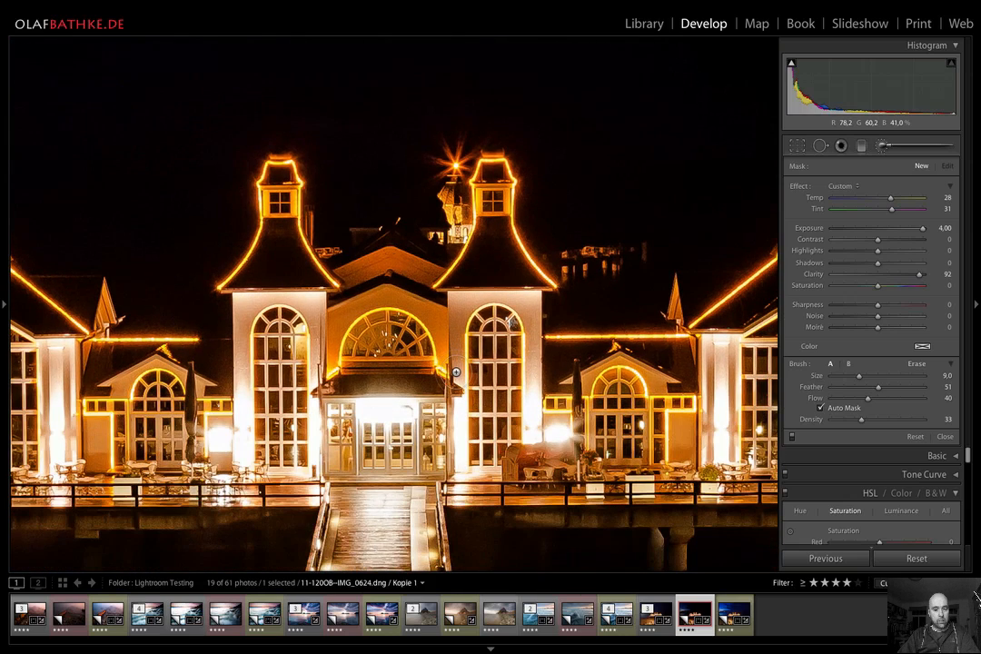
key(z)
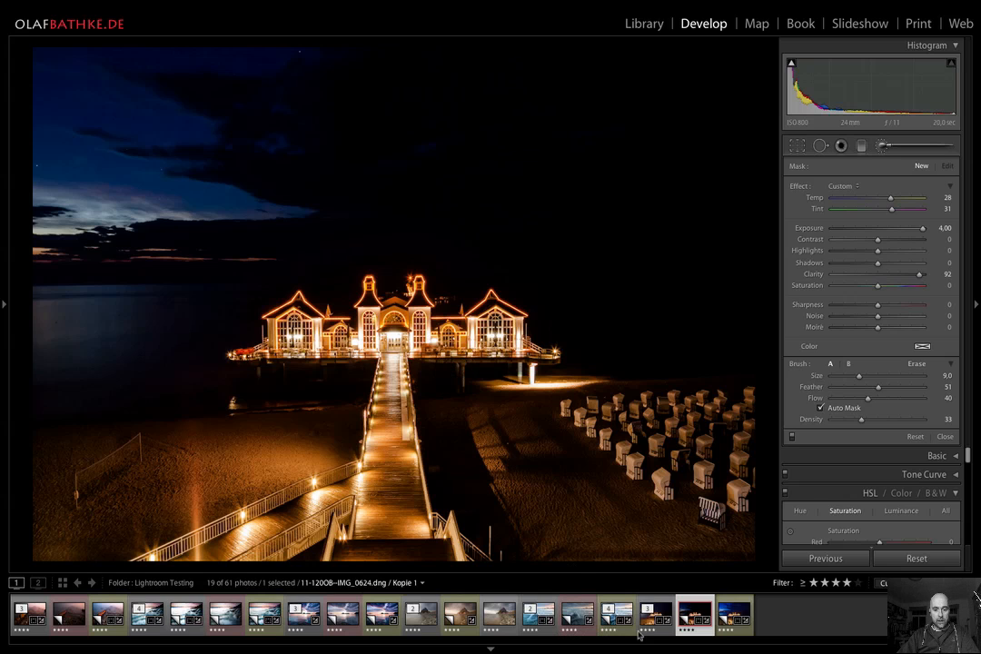
click(649, 617)
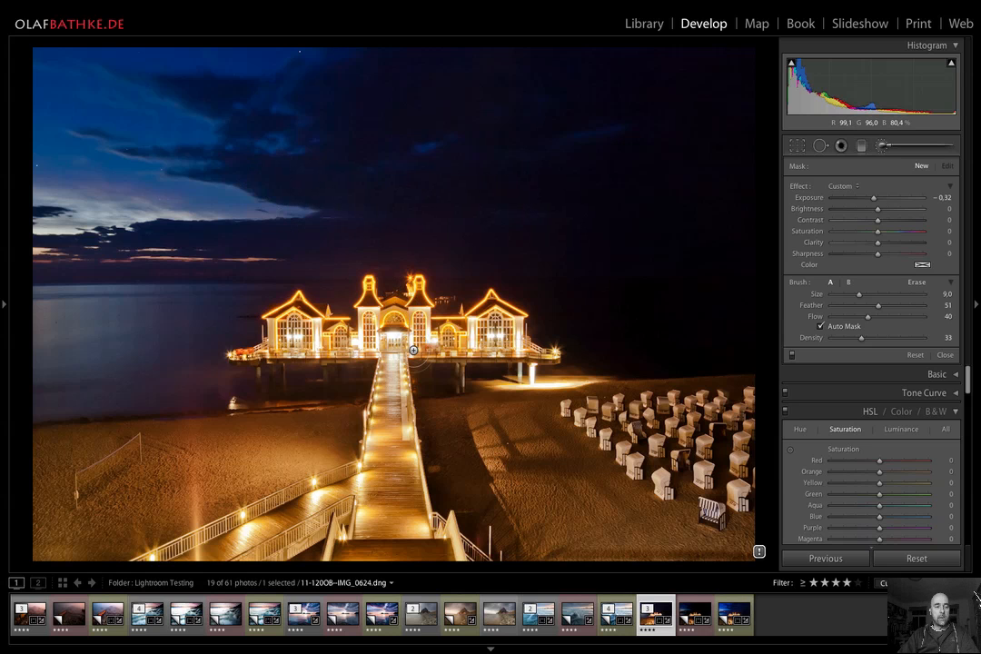
key(z)
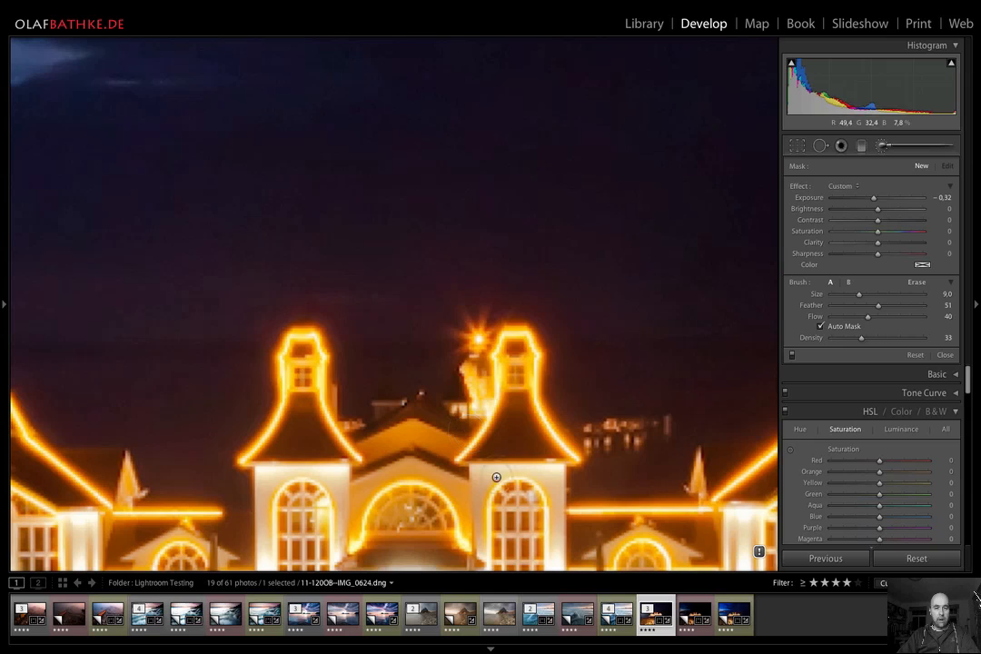
drag(530, 515, 404, 375)
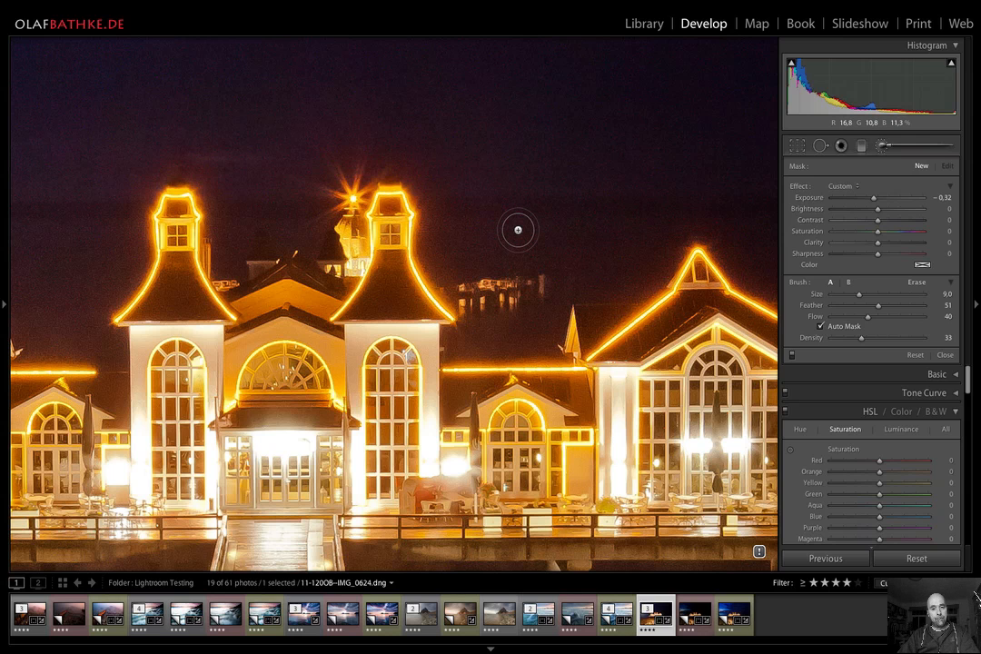
key(z)
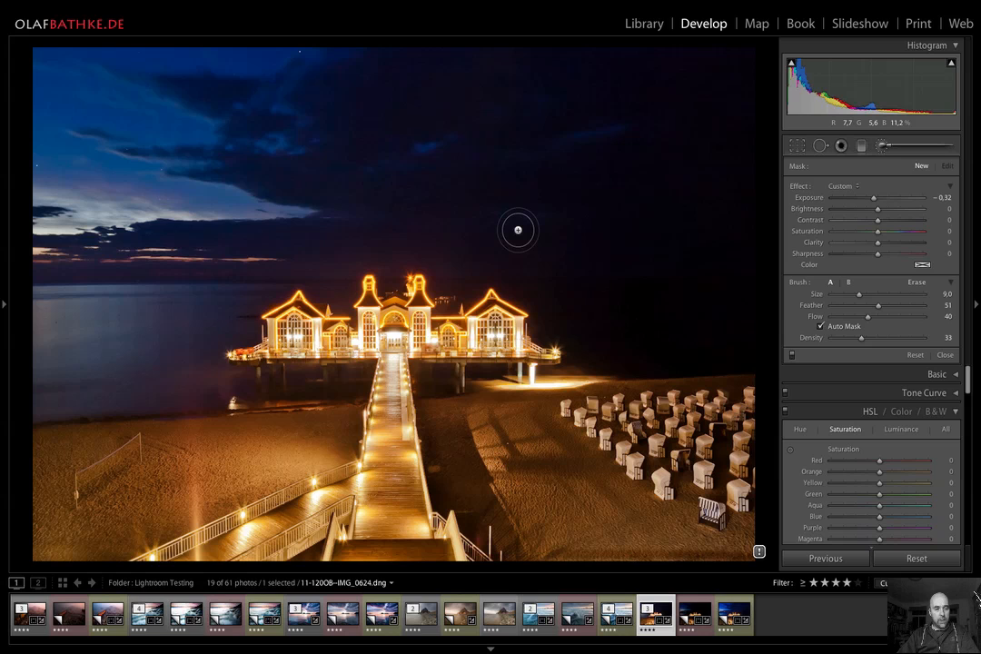
Step: Open Kopie 2 of the night pier photo and examine the dark sky and rooftops up close
key(ctrl+apostrophe)
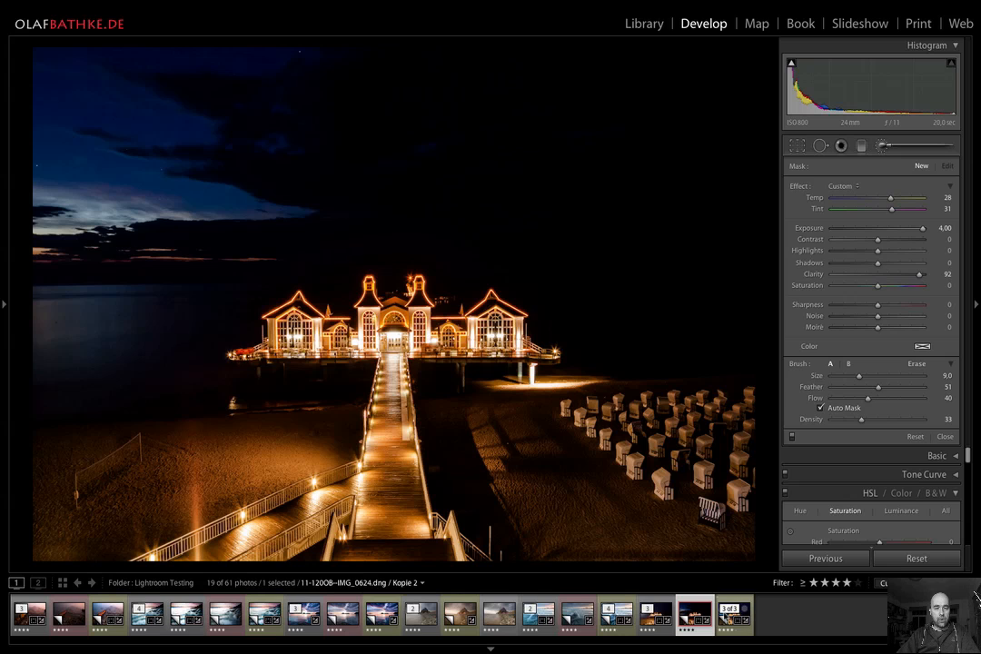
click(727, 621)
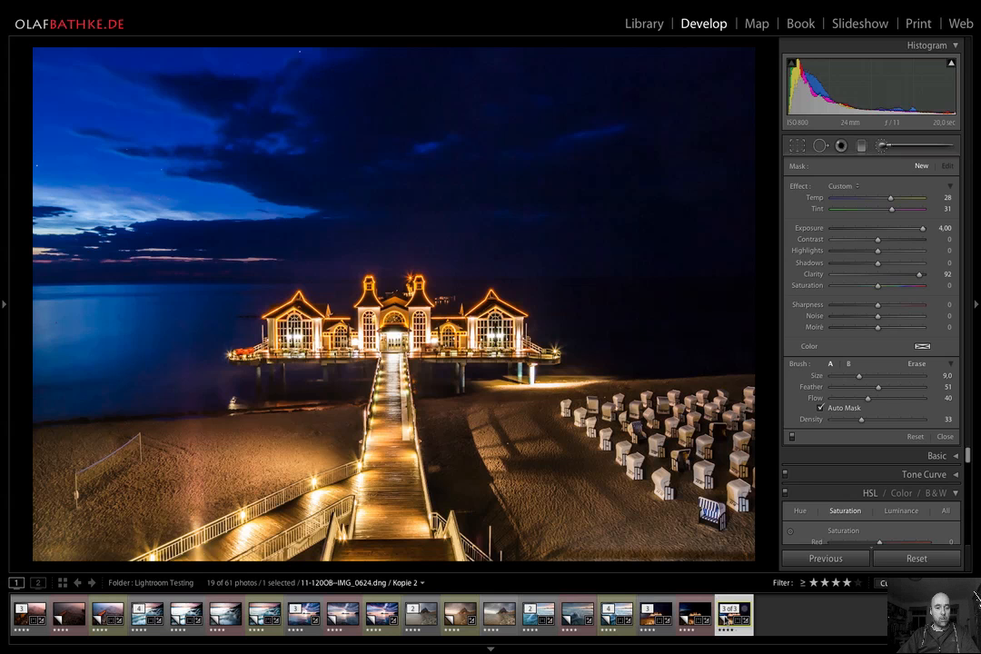
key(z)
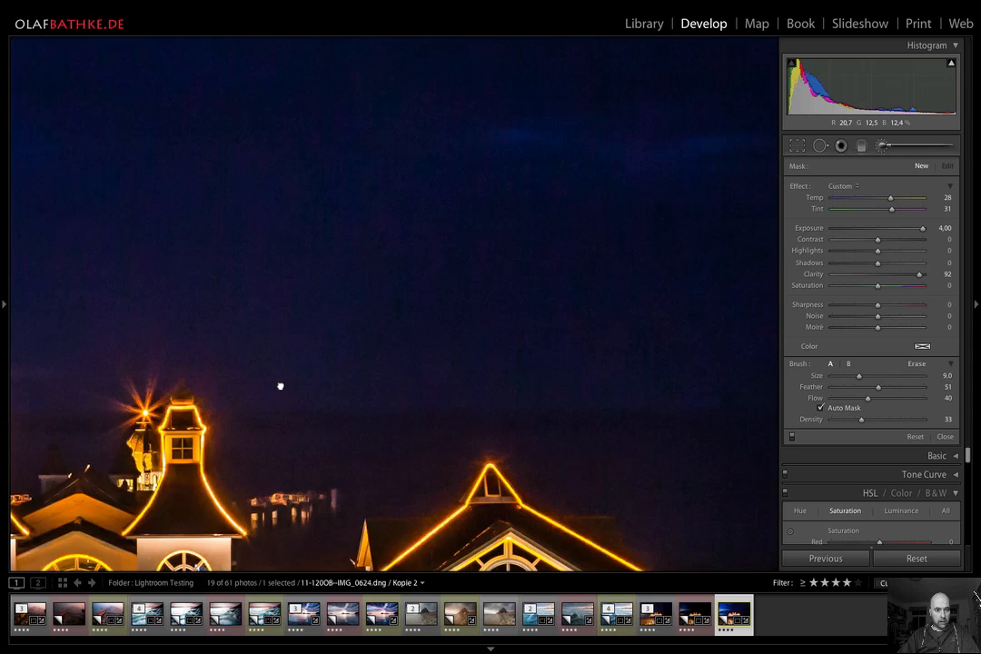
drag(280, 386, 294, 381)
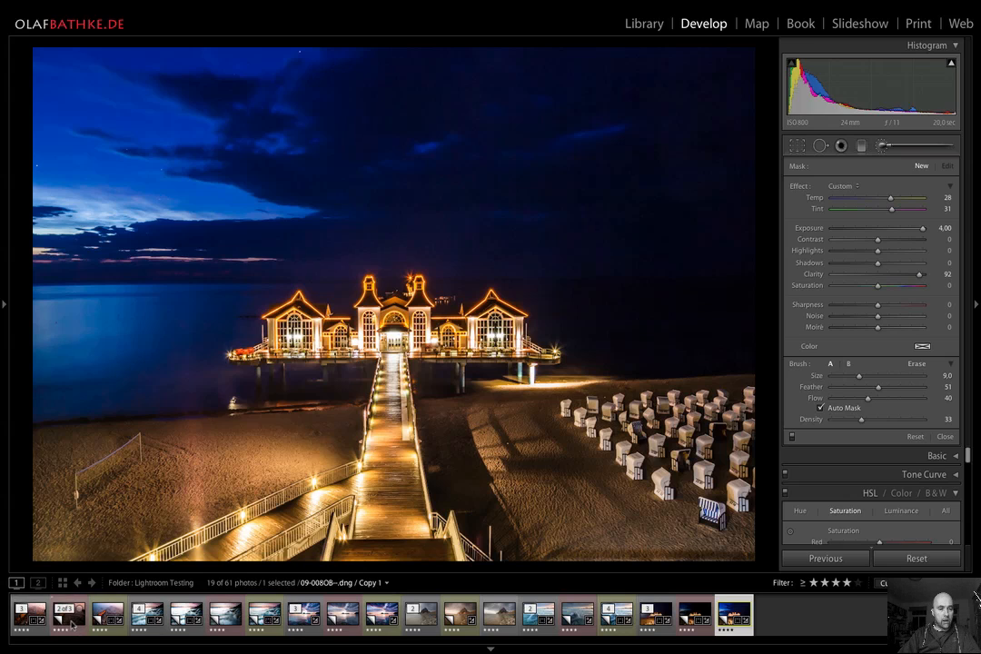
Step: Compare Copy 1 of the rocky shore photo 09-008OB--.dng with the original and with Copy 2
click(71, 623)
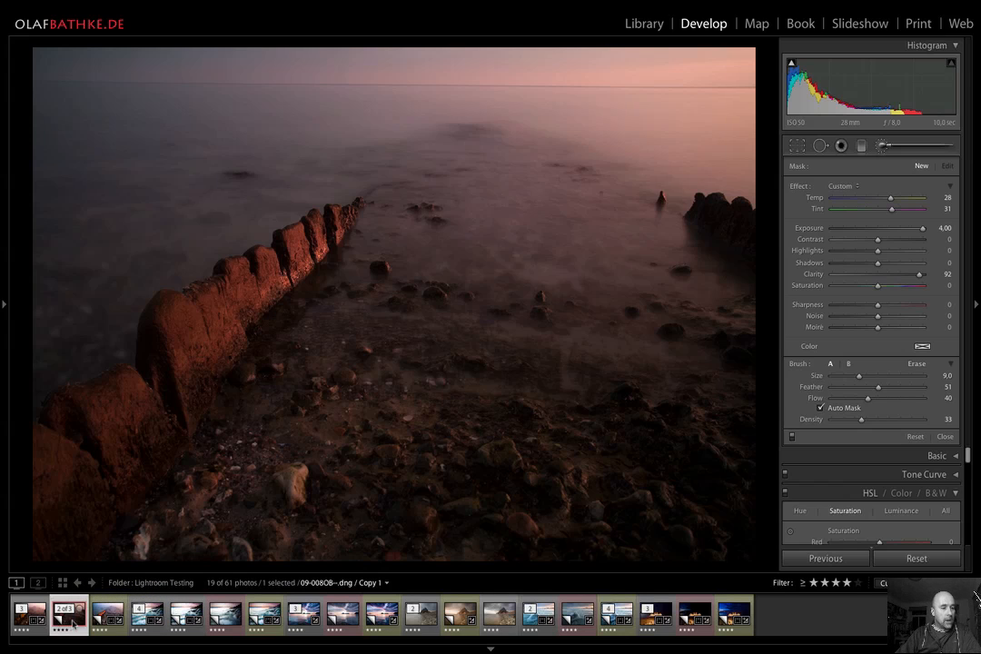
click(20, 621)
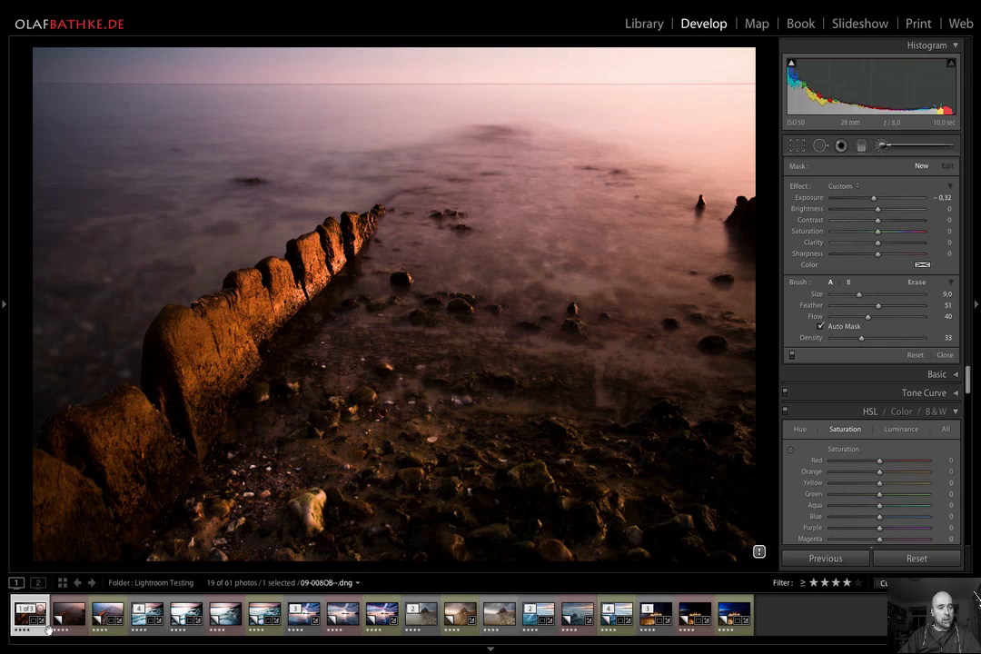
click(108, 614)
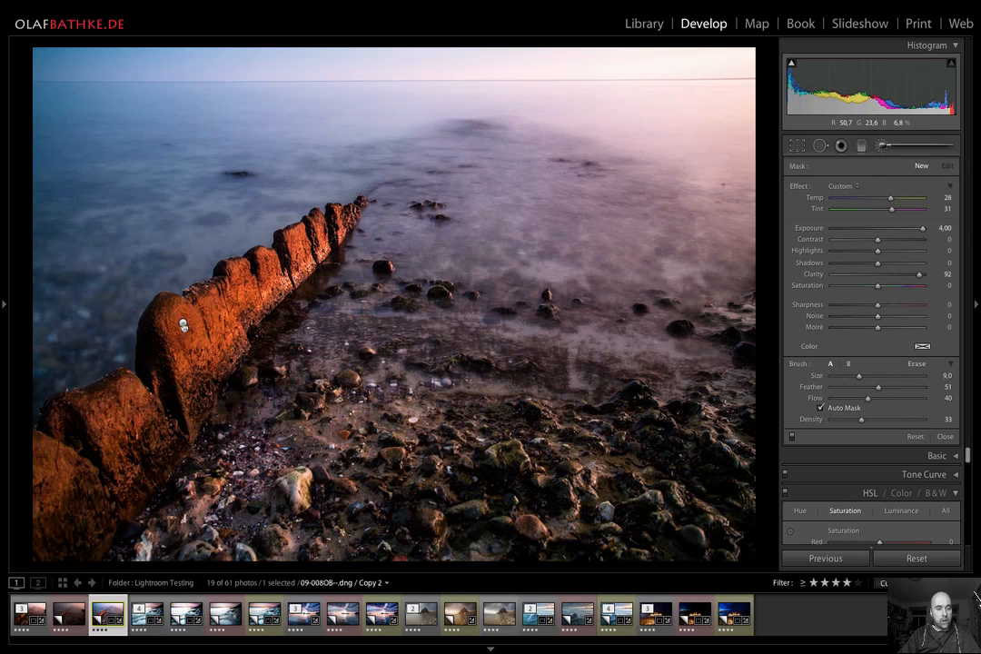
Step: Examine the brush adjustment on Copy 2's reddish rock wall and compare the photo without and with its brush adjustments
mouse_move(183, 325)
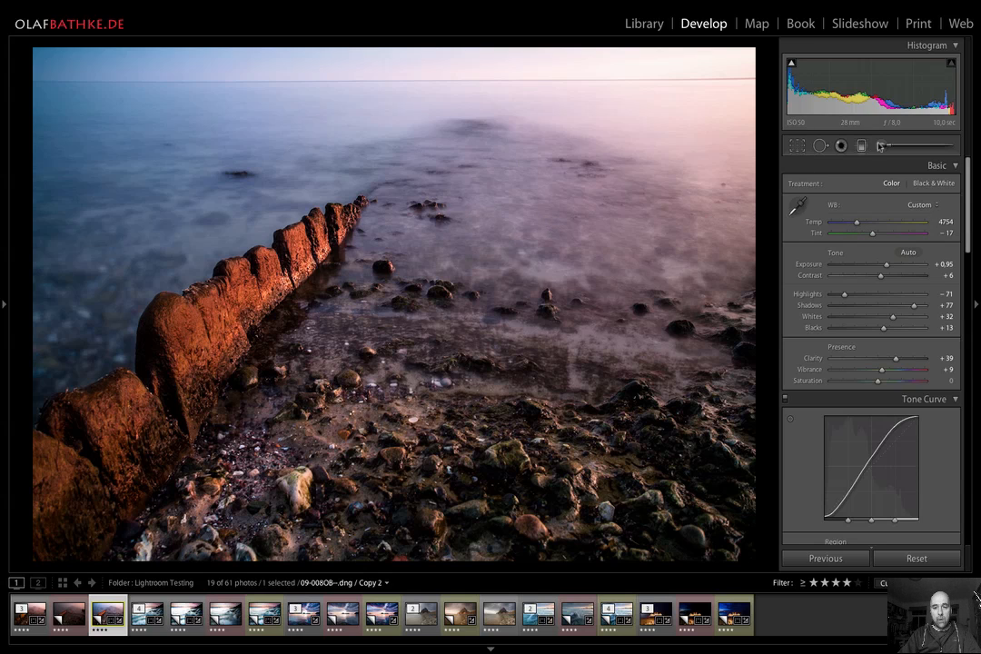
key(k)
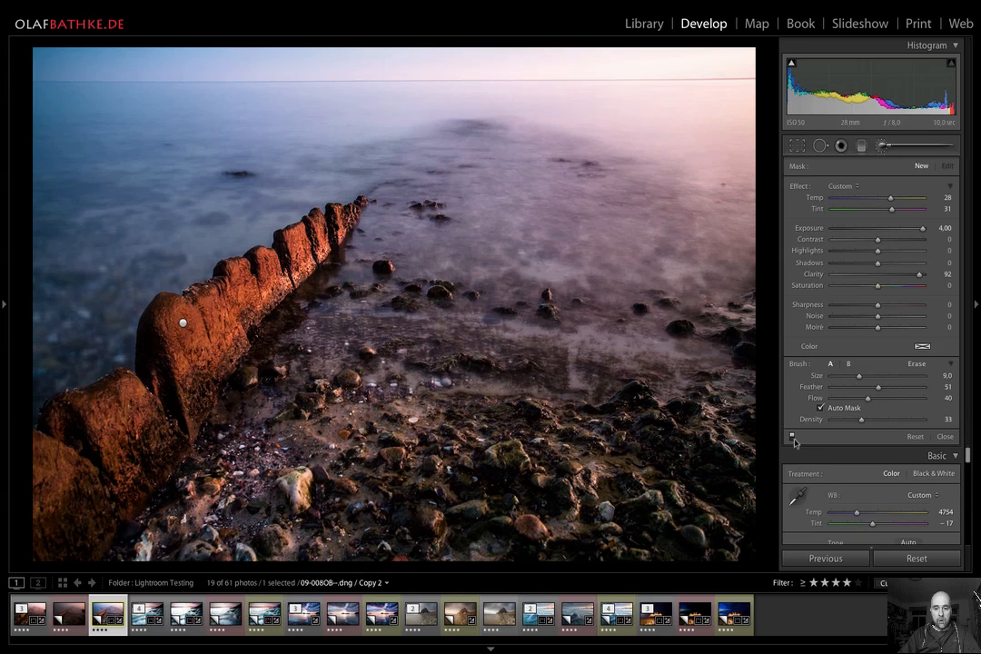
click(792, 438)
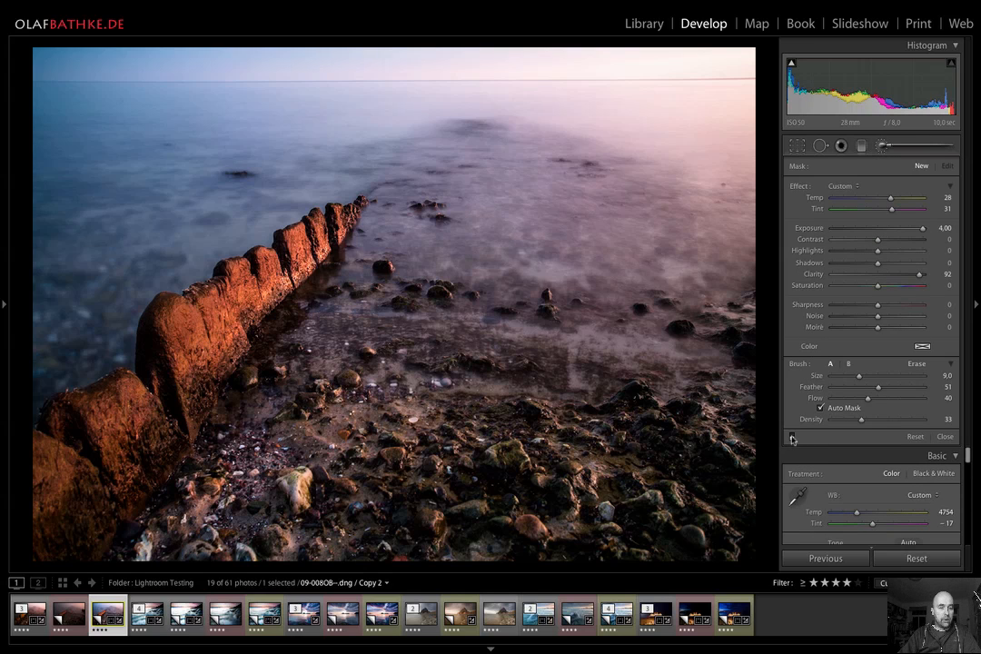
click(792, 439)
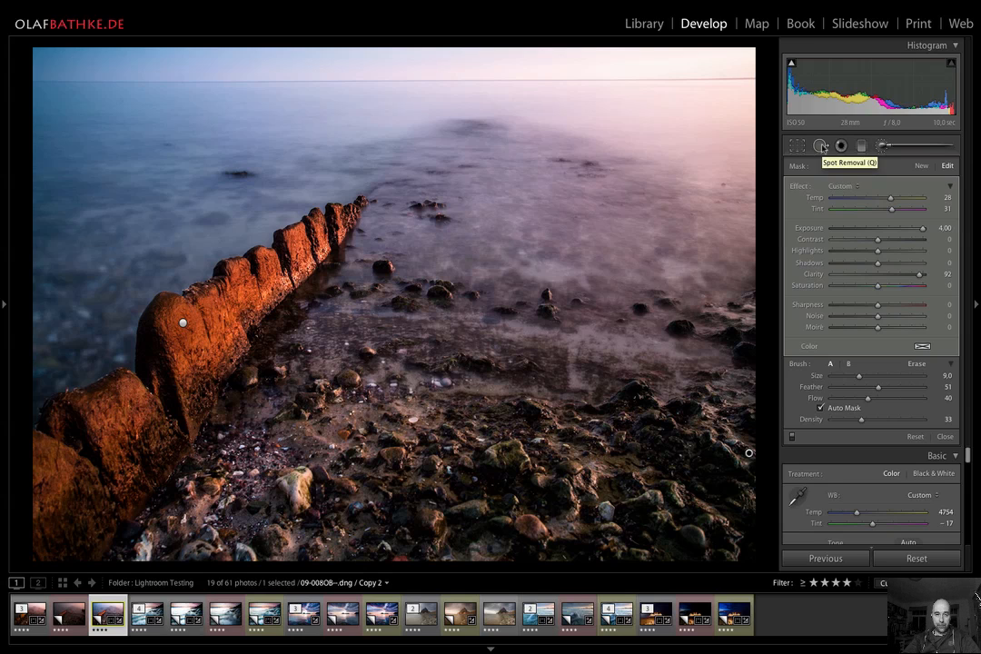
Step: Activate Spot Removal on Copy 2 and compare its retouched area at the sea's edge with the original shore photo
click(822, 146)
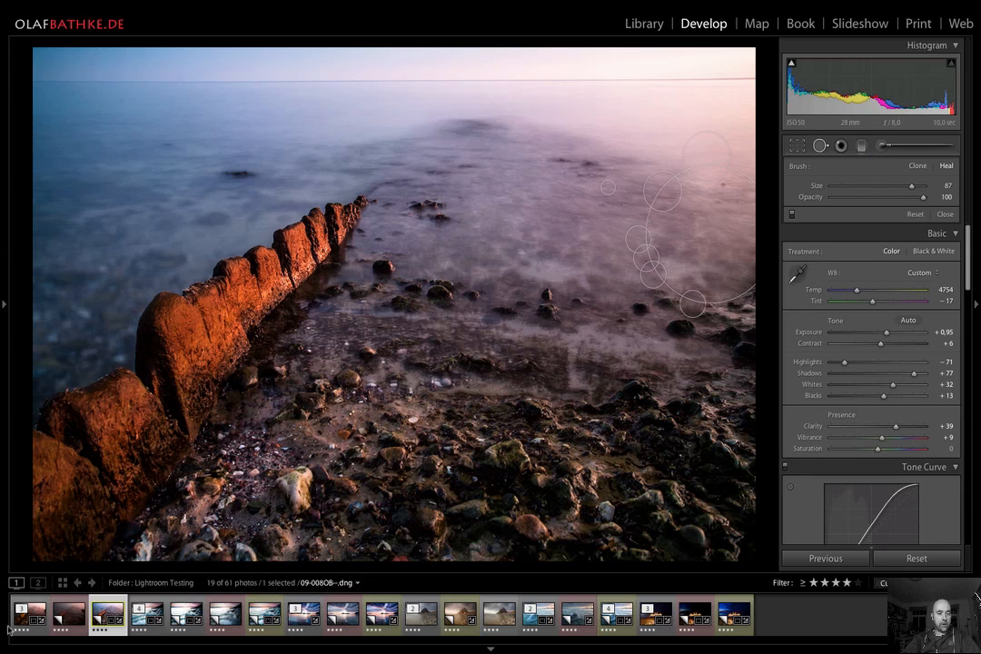
click(28, 614)
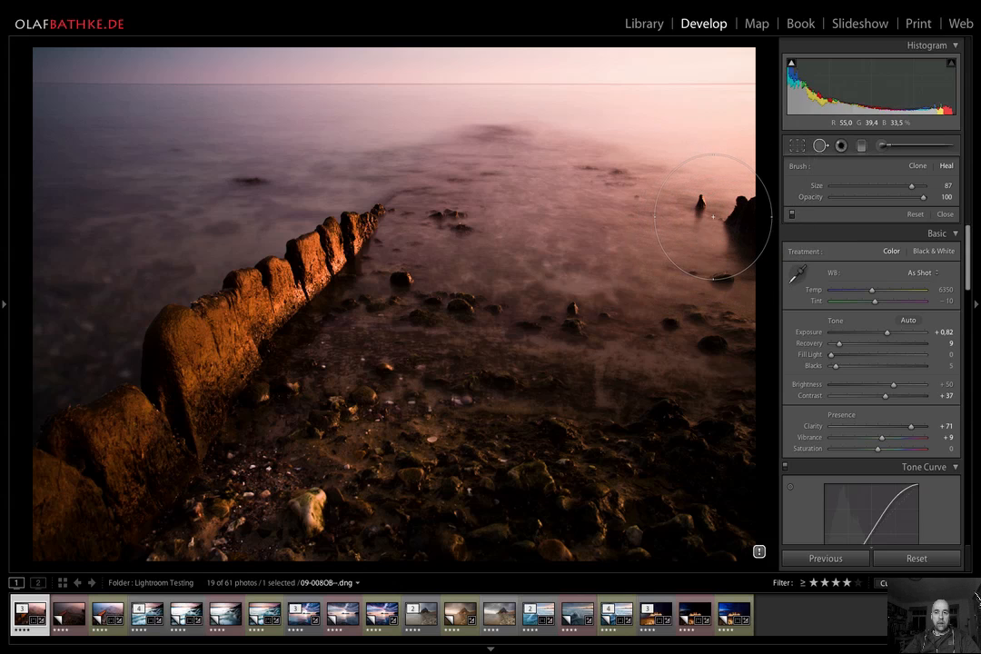
click(106, 617)
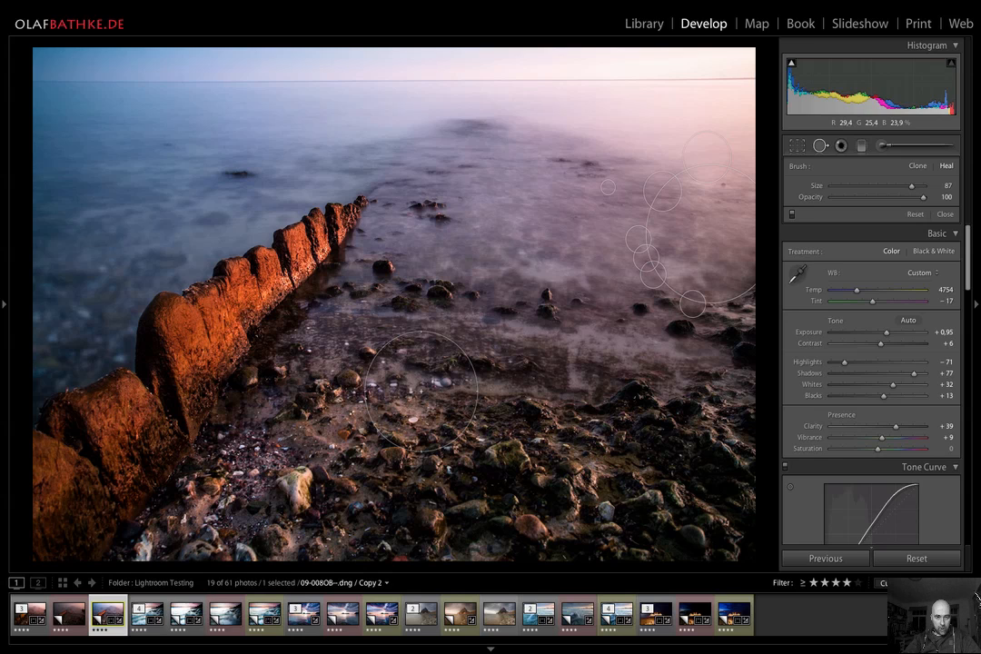
Step: Compare Copy 1 of the sunset fjord photo 09-119OB--Norwegen09 - 0993.dng with the original and Copy 2, and inspect Copy 2's brush adjustment pins
click(346, 624)
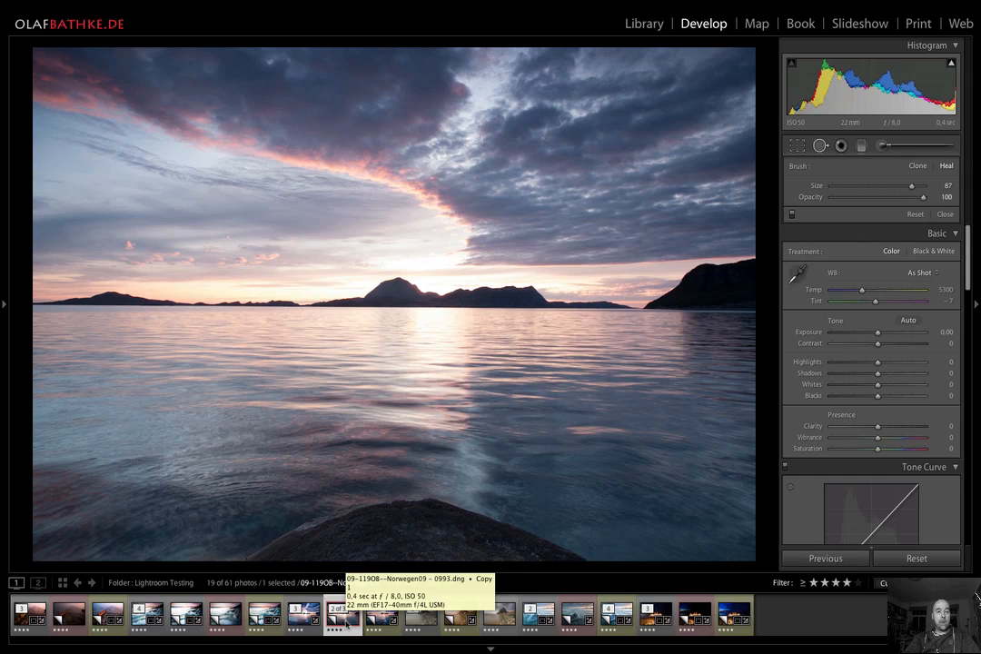
click(303, 622)
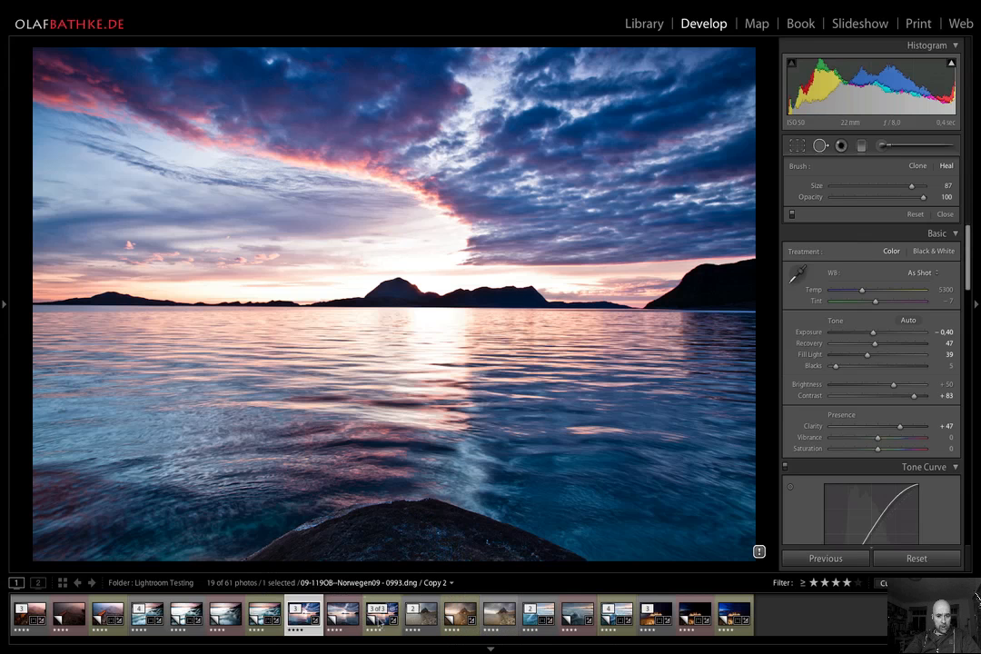
click(382, 617)
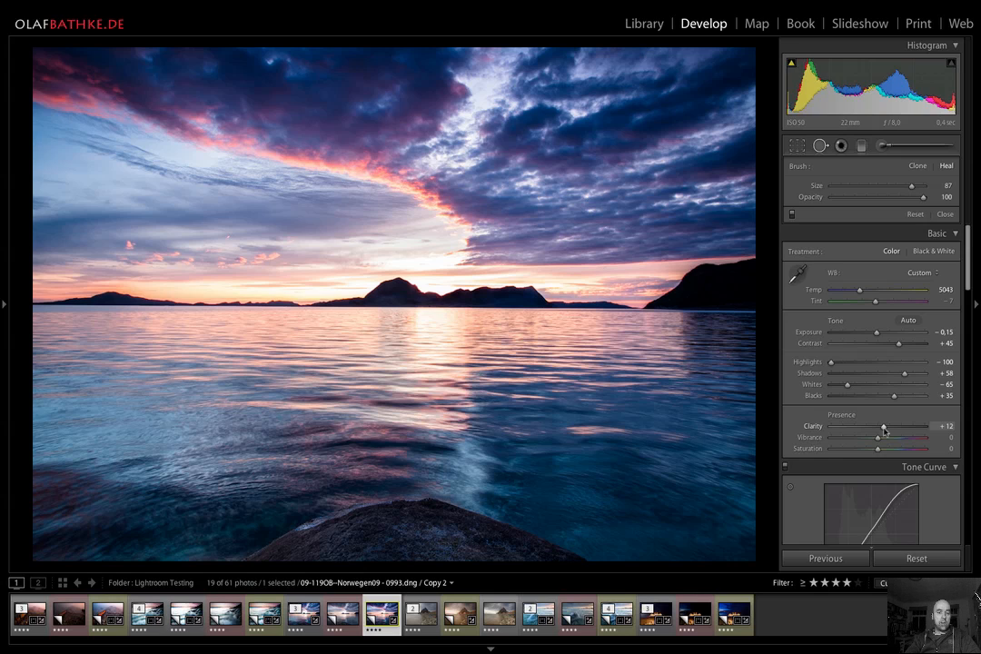
click(882, 147)
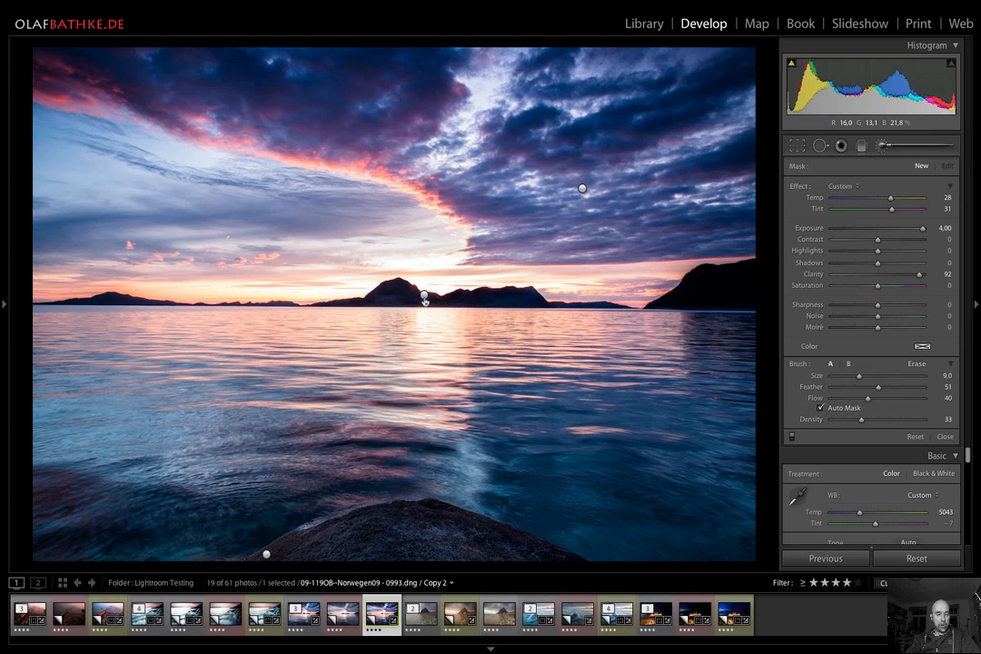
key(alt)
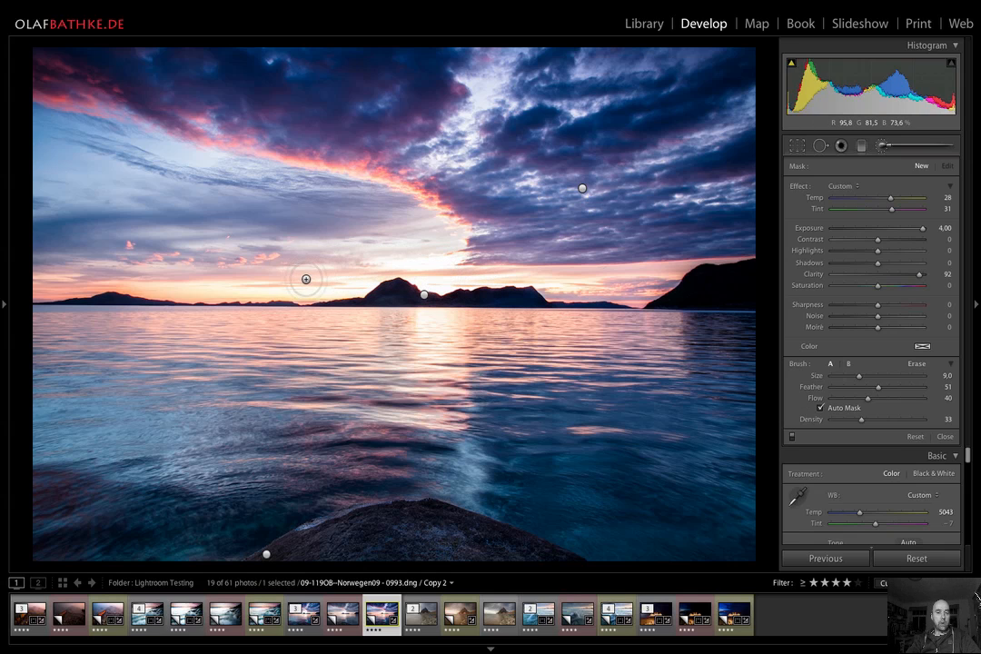
Step: Open Copy 1 of the fjord photo and examine the bright sky and dark mountains along the horizon up close
click(332, 621)
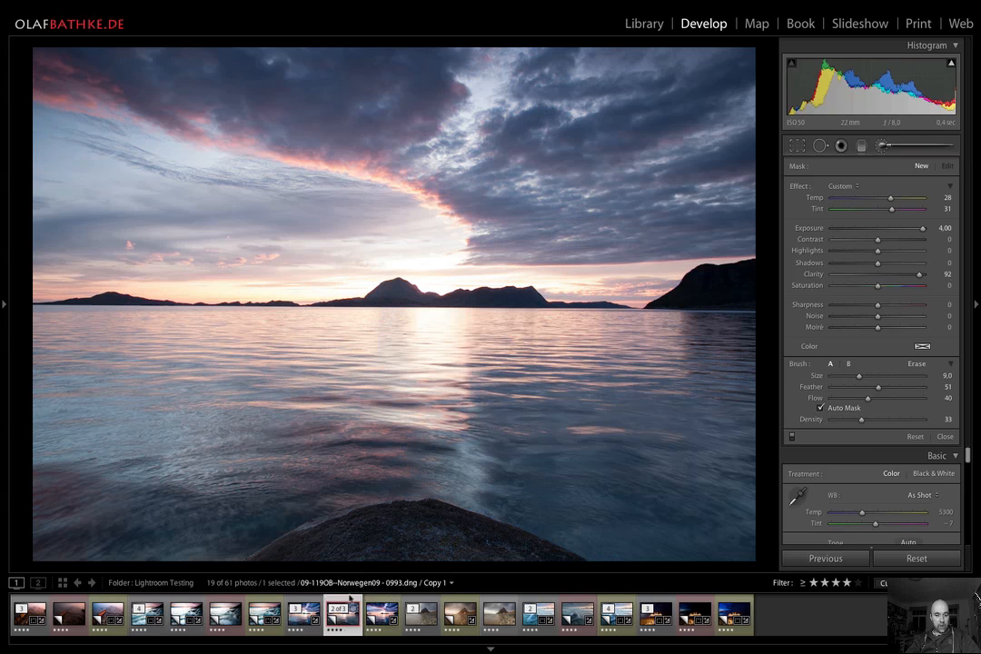
key(z)
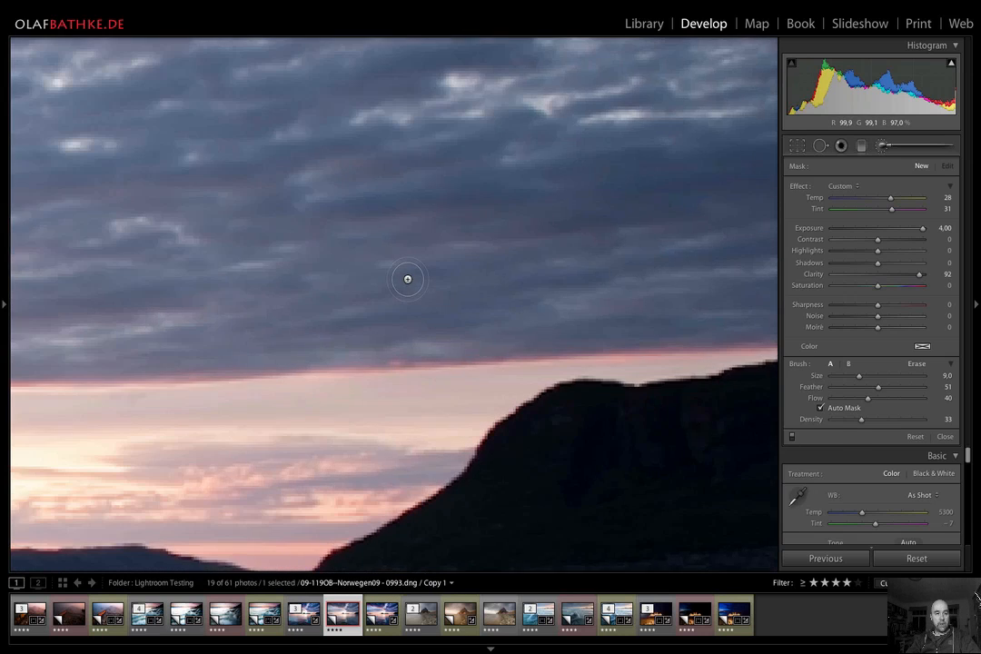
mouse_move(295, 488)
mouse_down()
mouse_move(733, 317)
mouse_move(811, 263)
mouse_up()
mouse_move(389, 316)
mouse_down()
mouse_move(621, 364)
mouse_move(808, 349)
mouse_up()
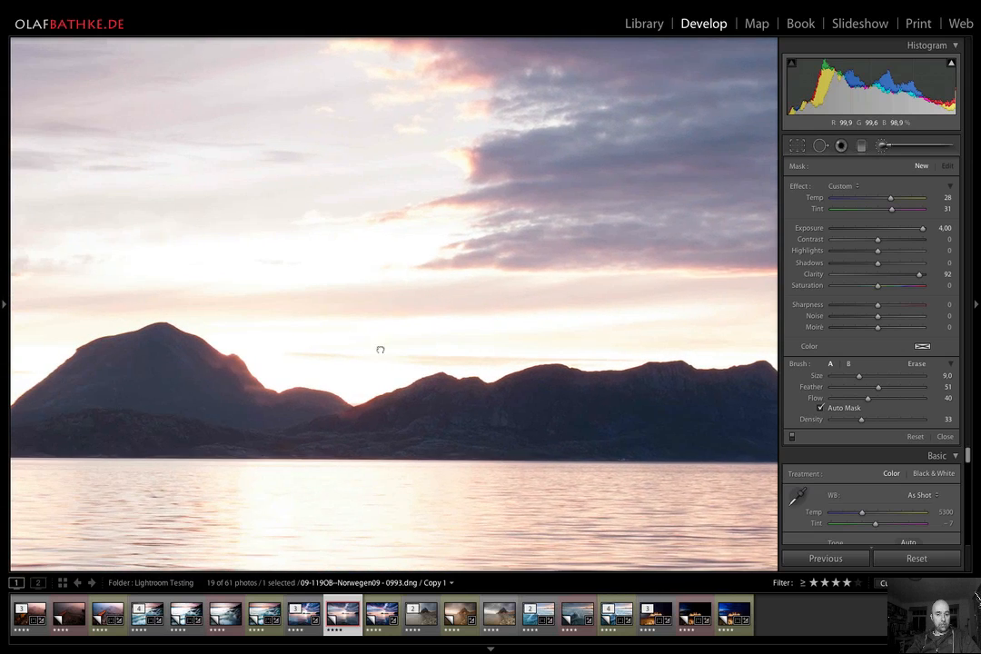
drag(377, 349, 437, 368)
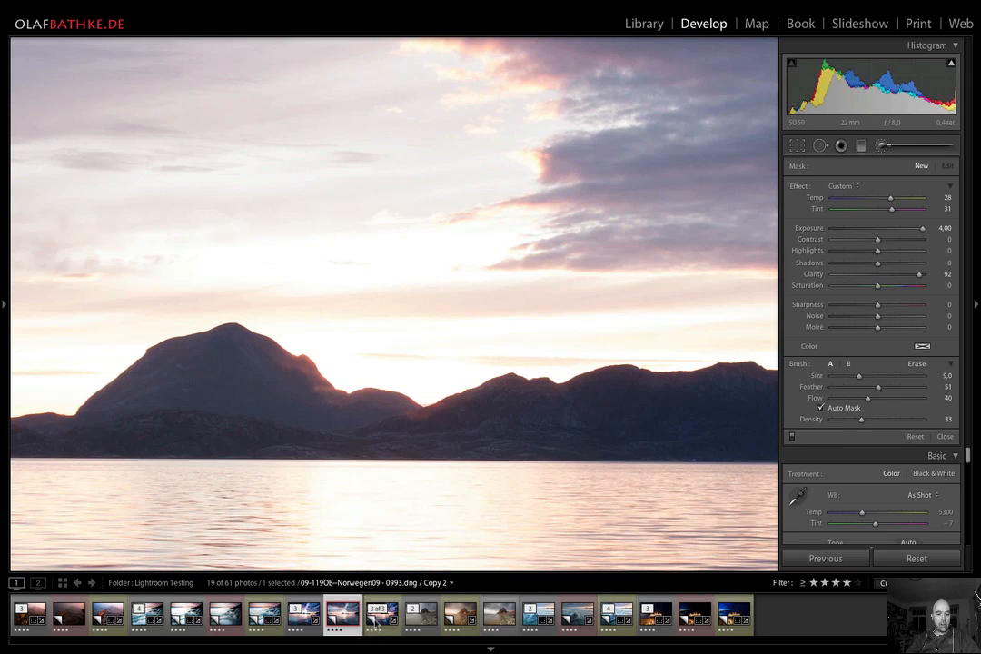
Step: Return to Copy 2 of the fjord photo as a whole and compare it with the original version
click(375, 621)
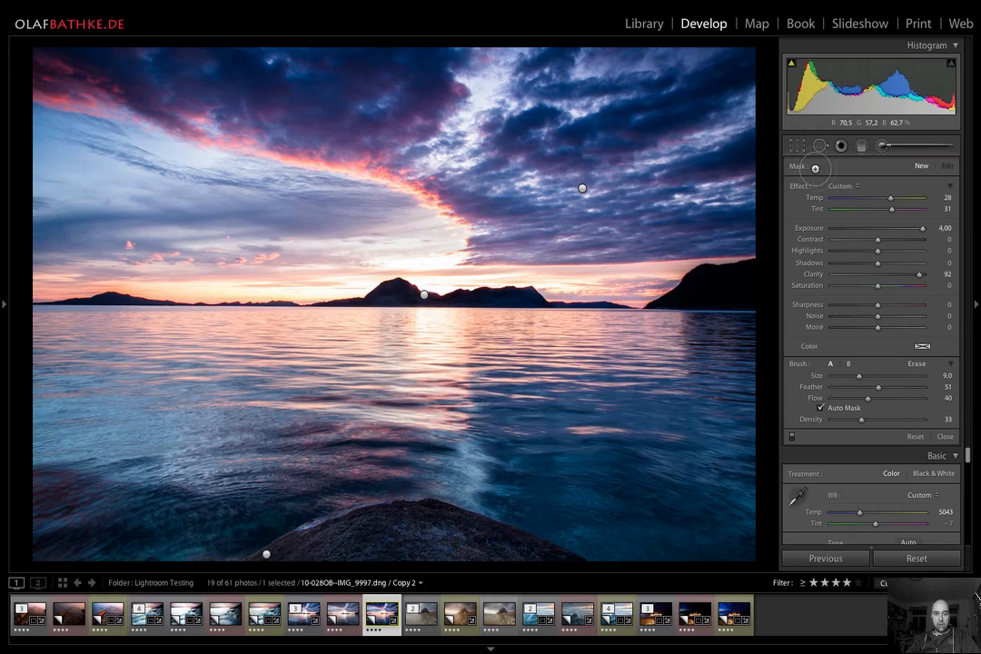
key(alt)
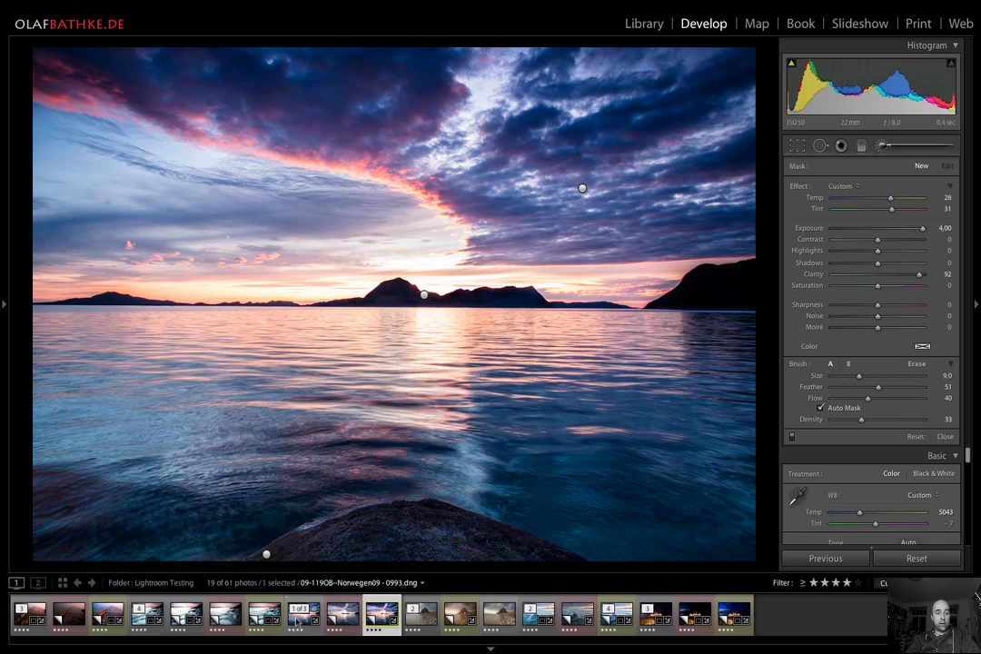
click(303, 615)
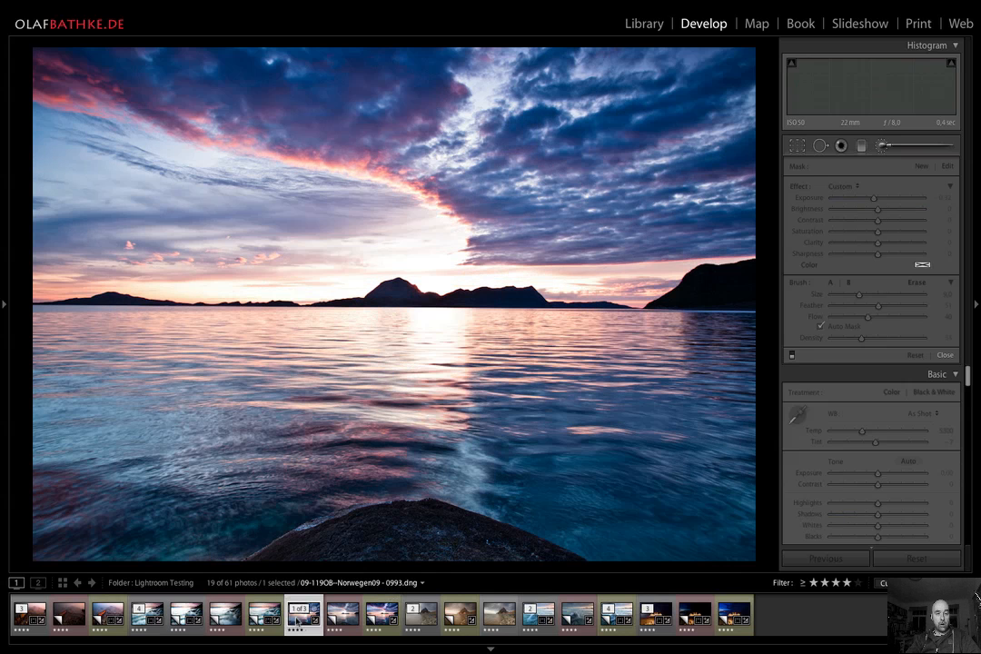